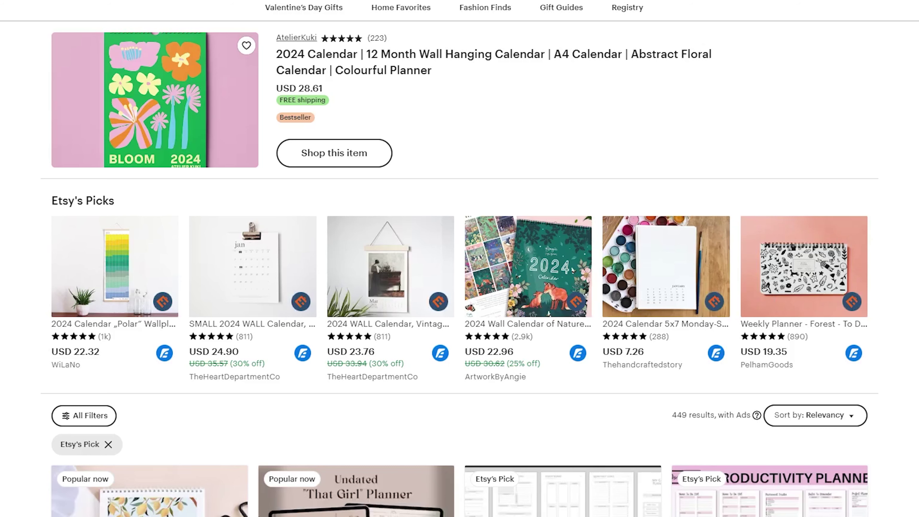
# - Scroll through the grid of planner and calendar search results
pyautogui.scroll(-5, 459, 258)
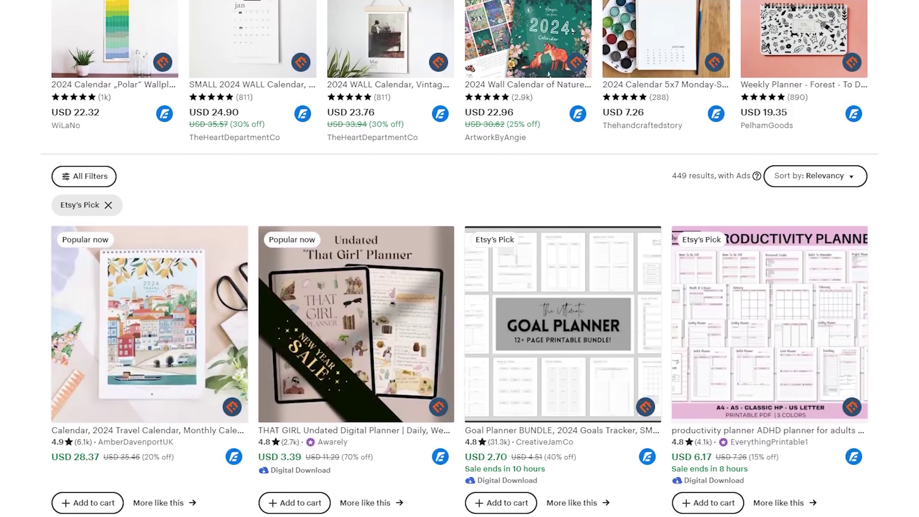
pyautogui.scroll(-2, 459, 259)
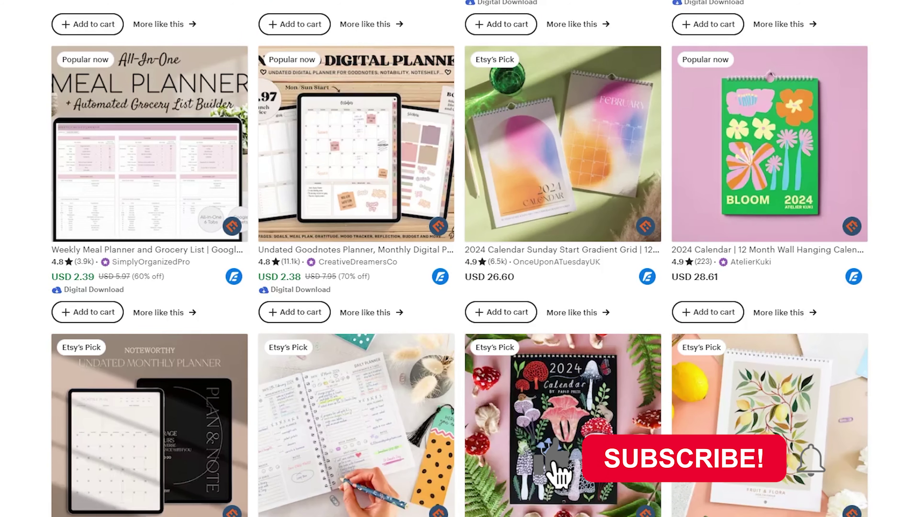
pyautogui.scroll(-5, 460, 258)
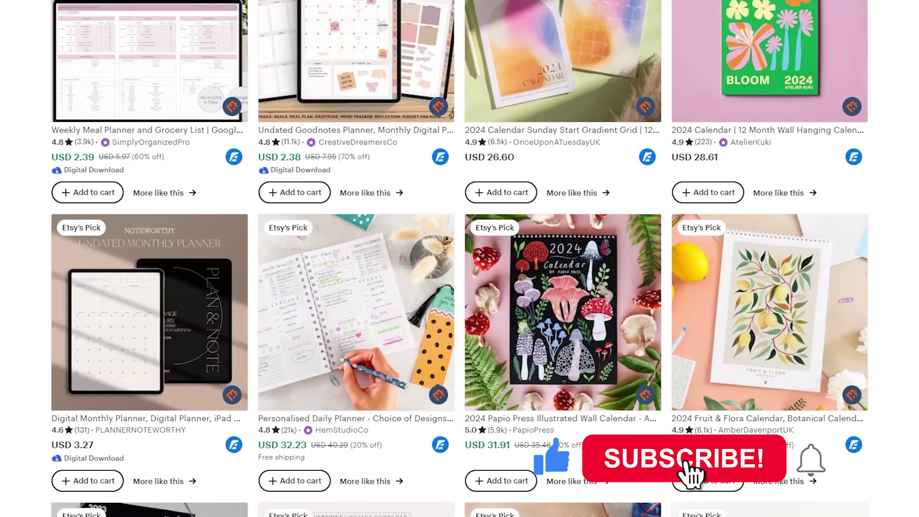
pyautogui.scroll(-5, 459, 258)
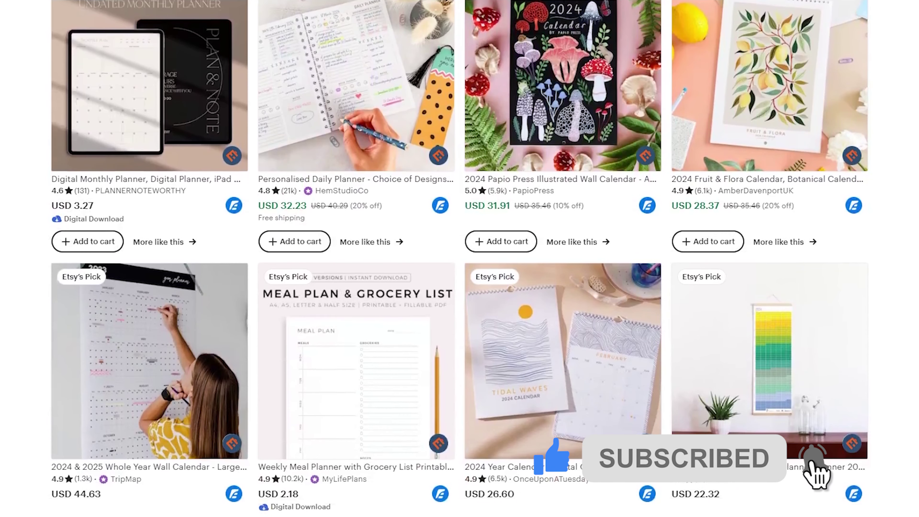
pyautogui.scroll(-5, 459, 259)
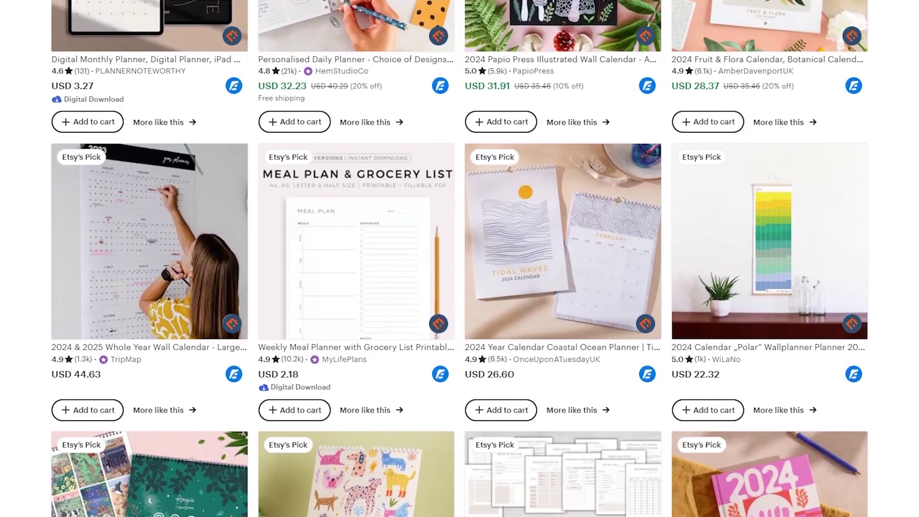
pyautogui.scroll(-5, 460, 258)
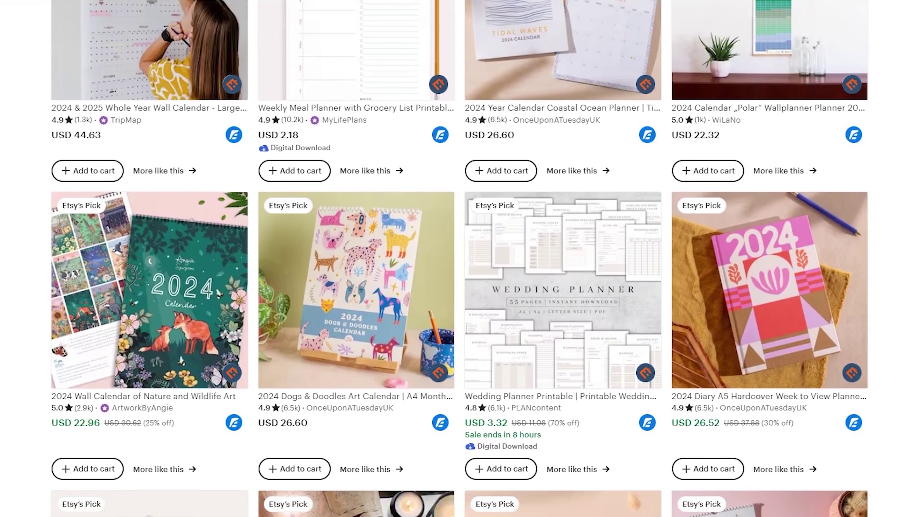
pyautogui.scroll(-3, 459, 258)
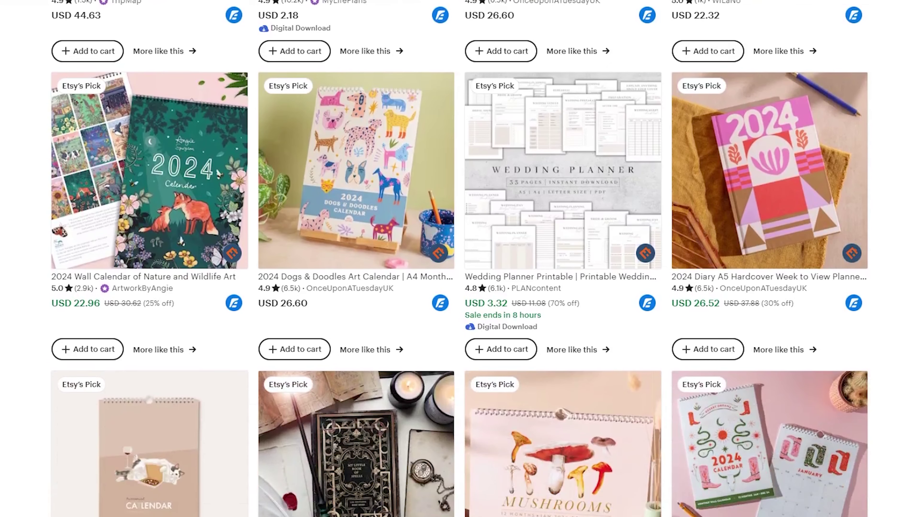
pyautogui.scroll(-3, 459, 259)
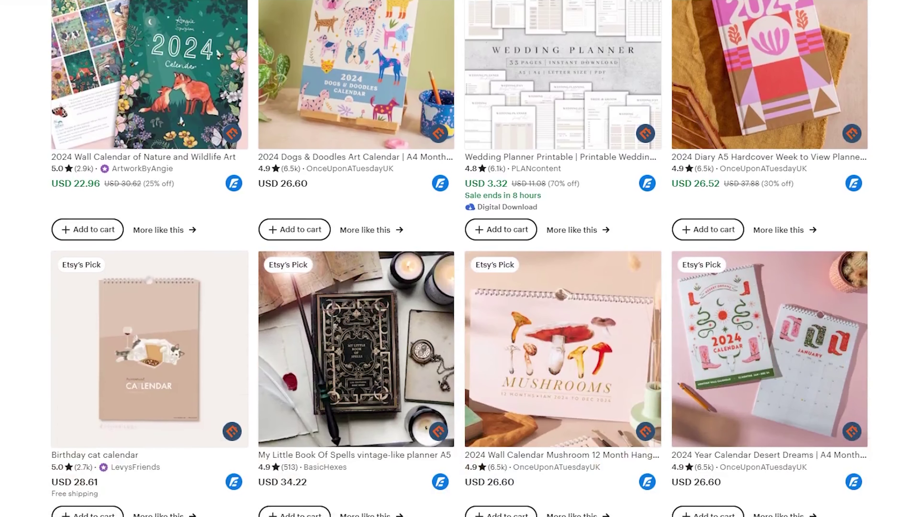
pyautogui.scroll(-6, 459, 258)
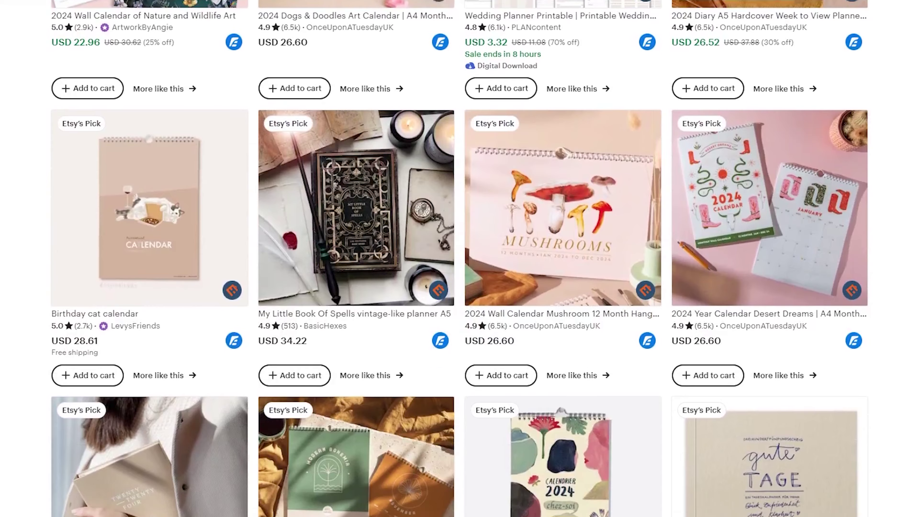
pyautogui.scroll(-3, 459, 258)
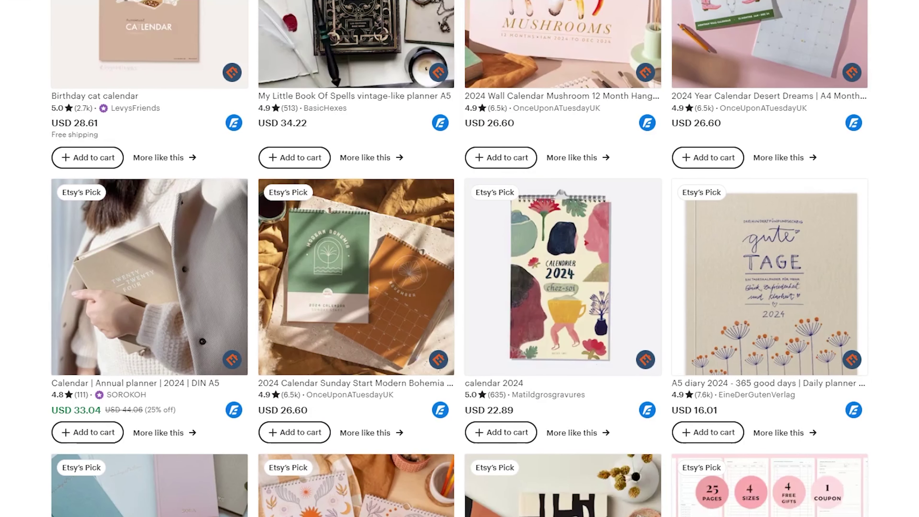
pyautogui.scroll(-3, 459, 258)
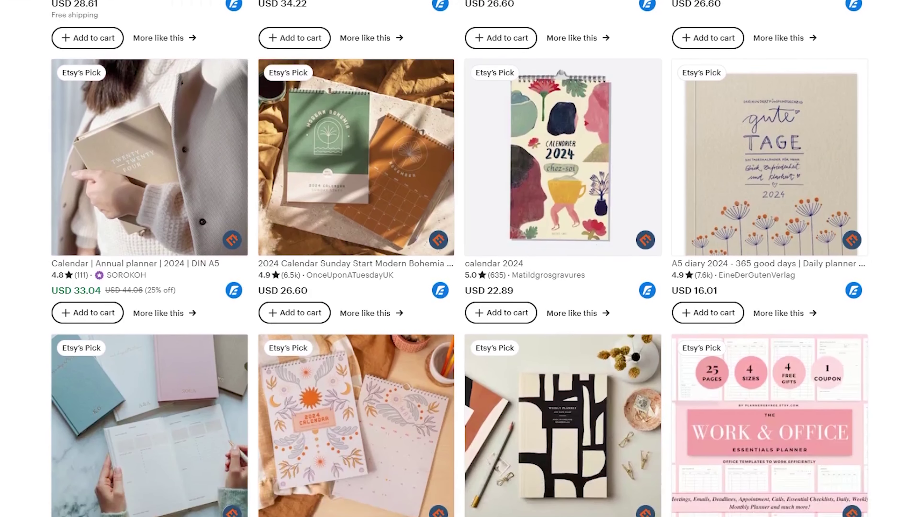
pyautogui.scroll(-3, 459, 259)
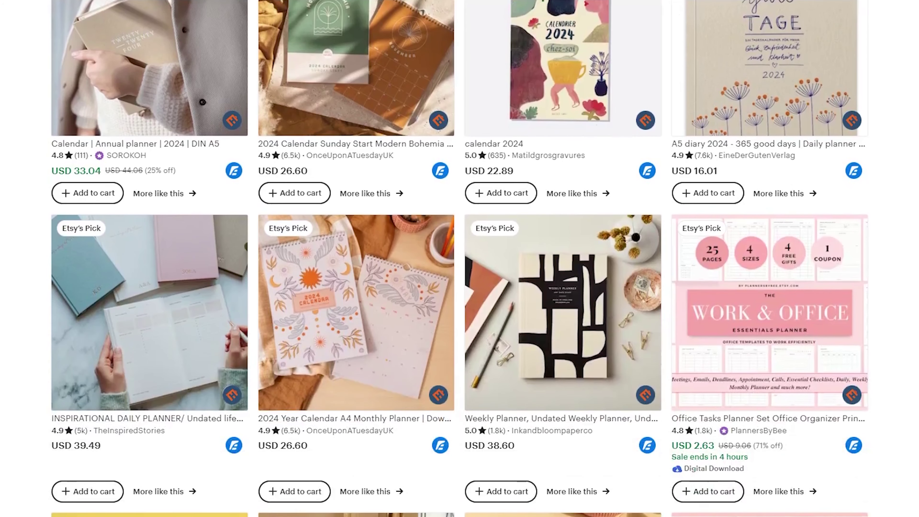
pyautogui.scroll(-5, 459, 258)
pyautogui.scroll(-5, 828, 361)
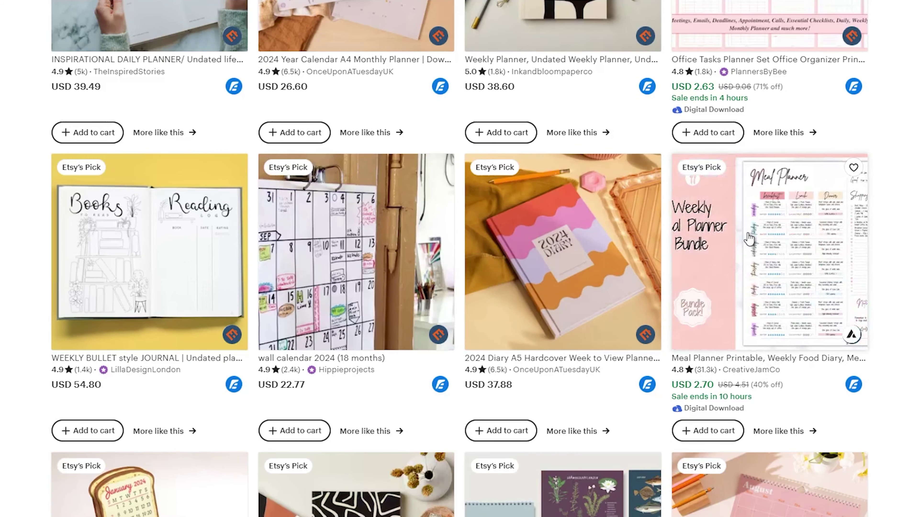
# - Open the meal planner printable listing and page through its gallery, from video to sizes image
pyautogui.click(744, 239)
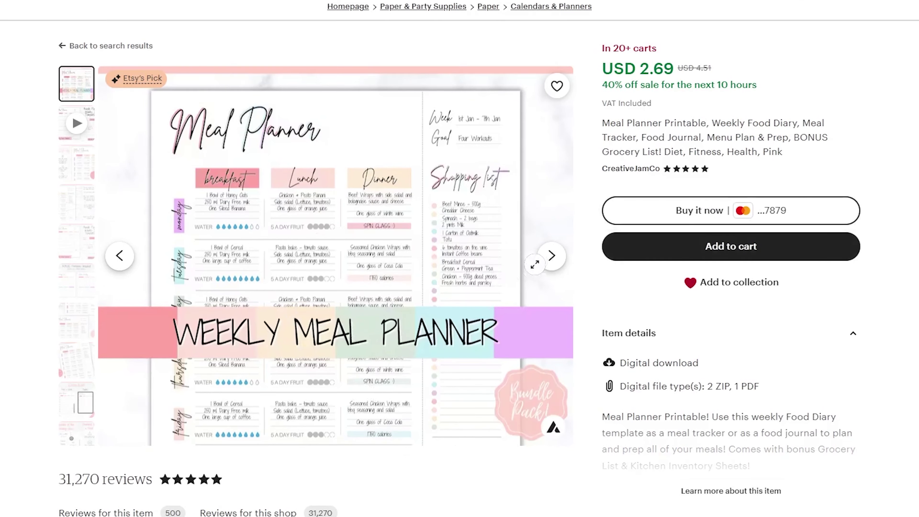
pyautogui.click(545, 261)
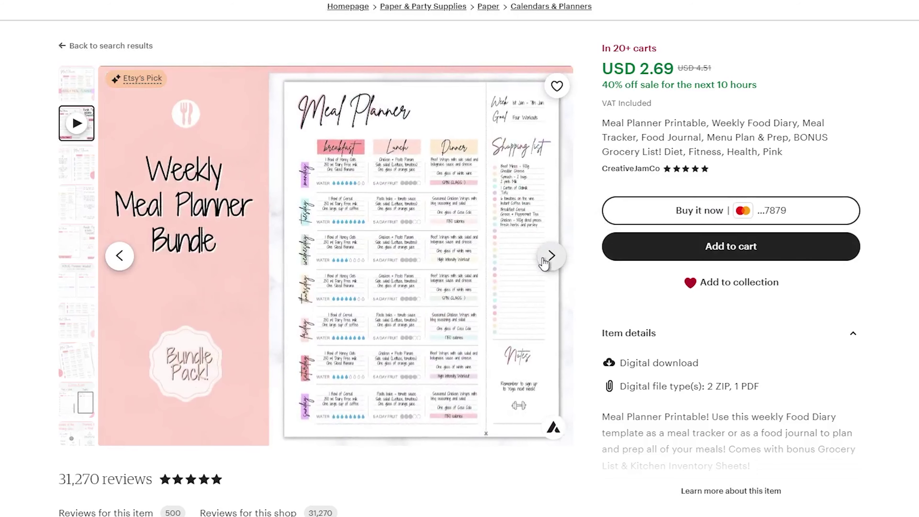
pyautogui.click(545, 262)
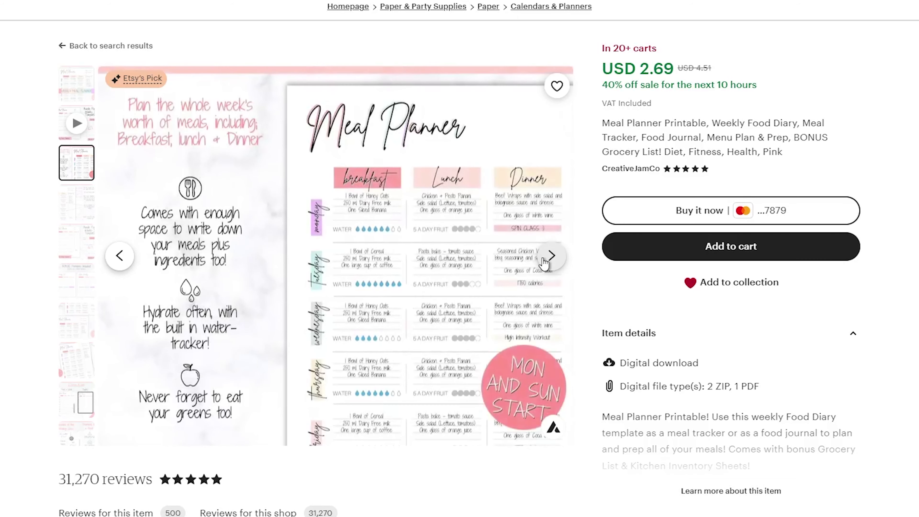
pyautogui.click(544, 263)
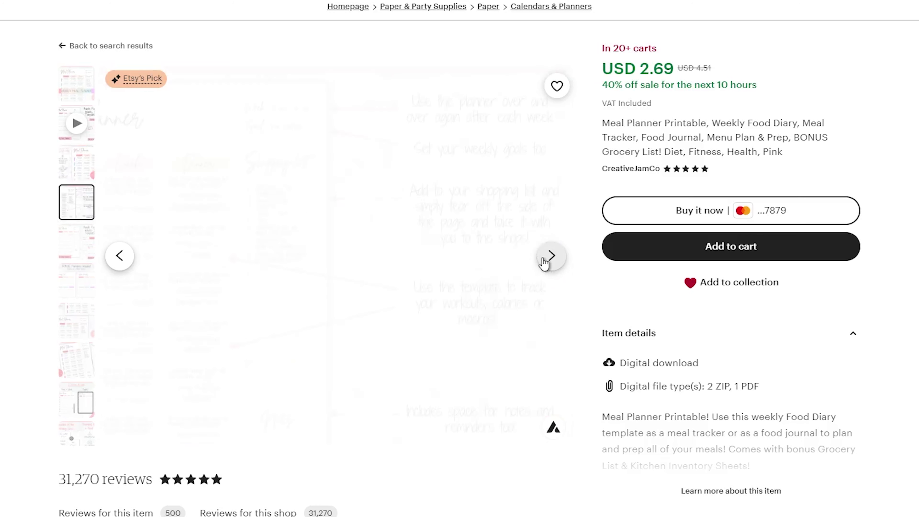
pyautogui.click(544, 262)
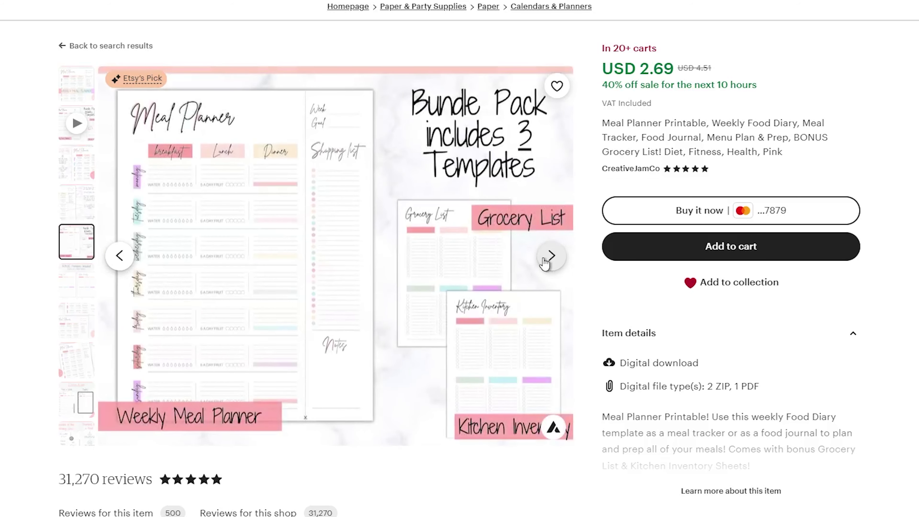
pyautogui.click(544, 263)
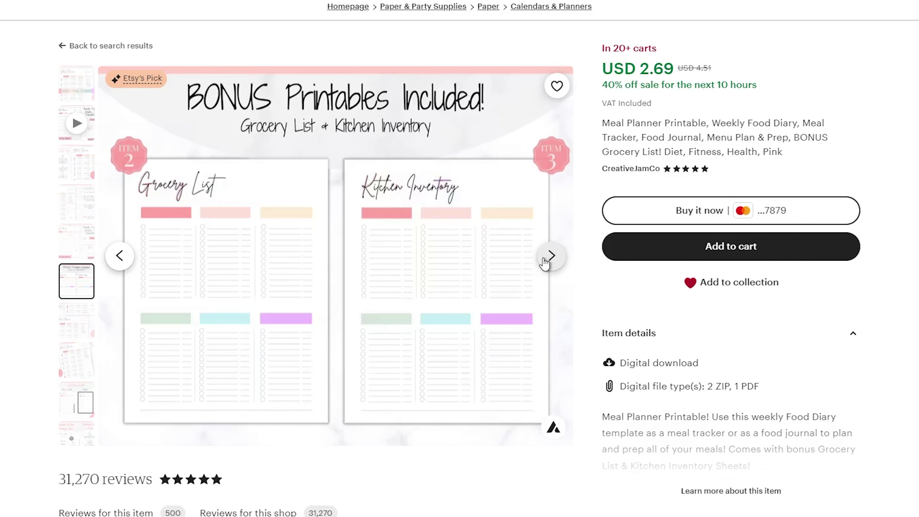
pyautogui.click(545, 263)
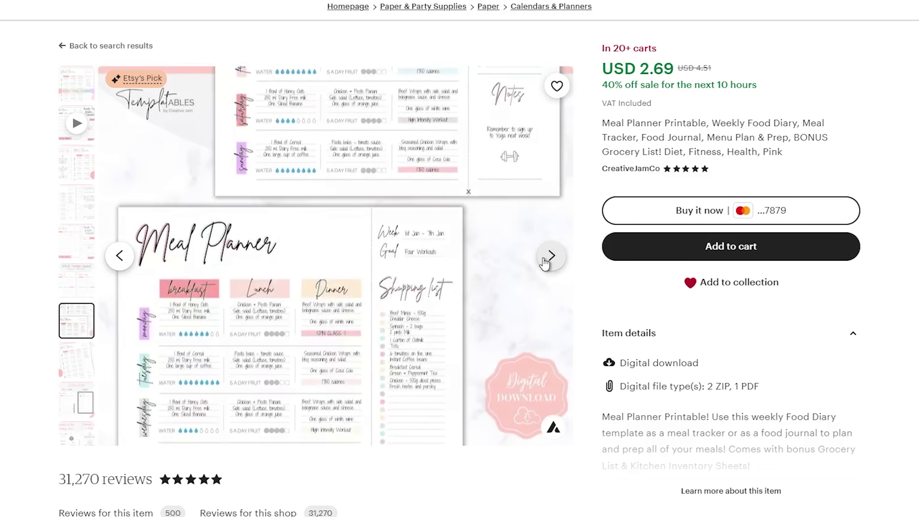
pyautogui.click(544, 263)
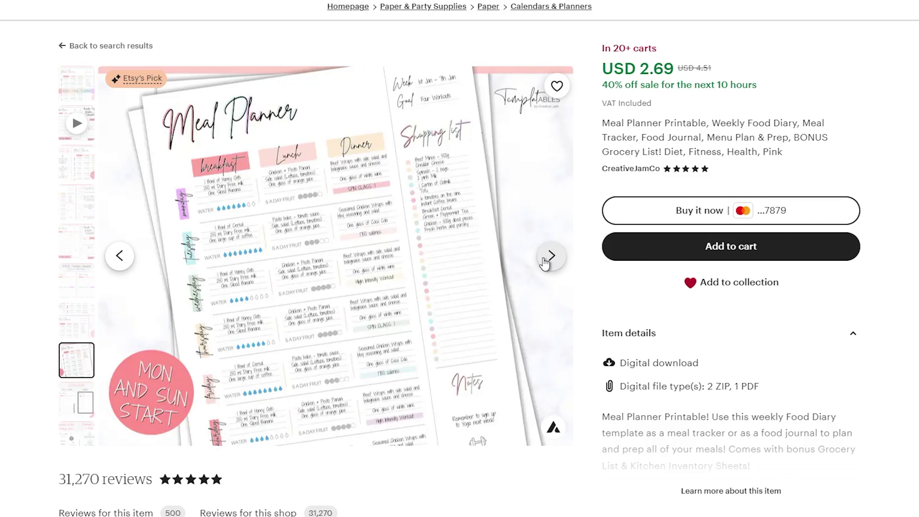
pyautogui.click(544, 262)
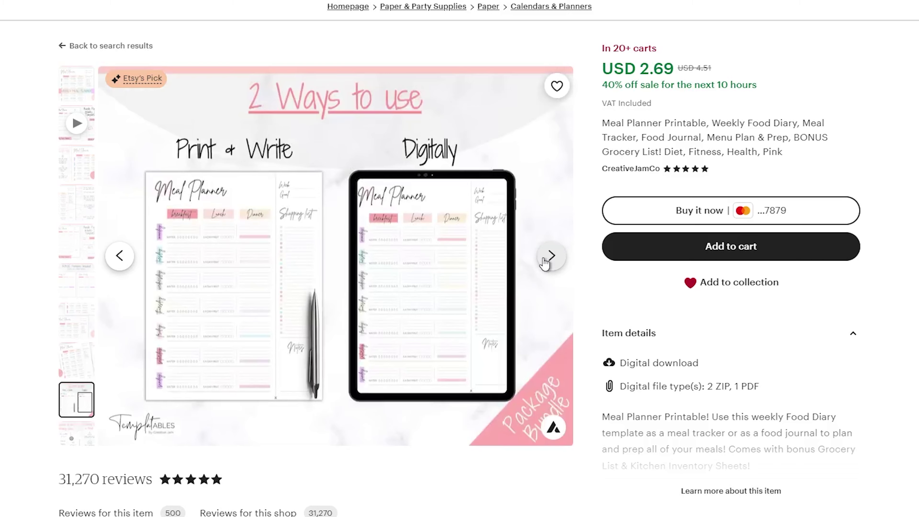
pyautogui.click(544, 263)
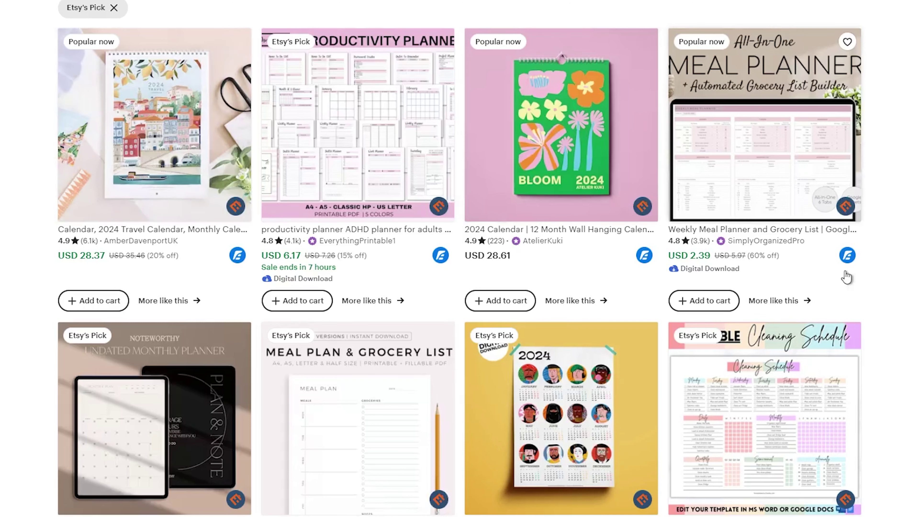
# - Scroll down through the rest of the meal planner listing page
pyautogui.scroll(-2, 855, 323)
pyautogui.scroll(-2, 855, 323)
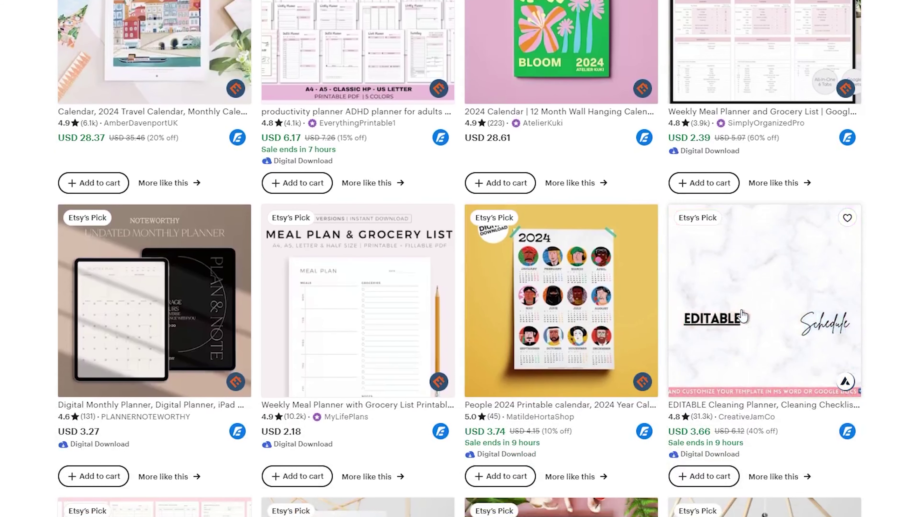
pyautogui.scroll(-5, 174, 238)
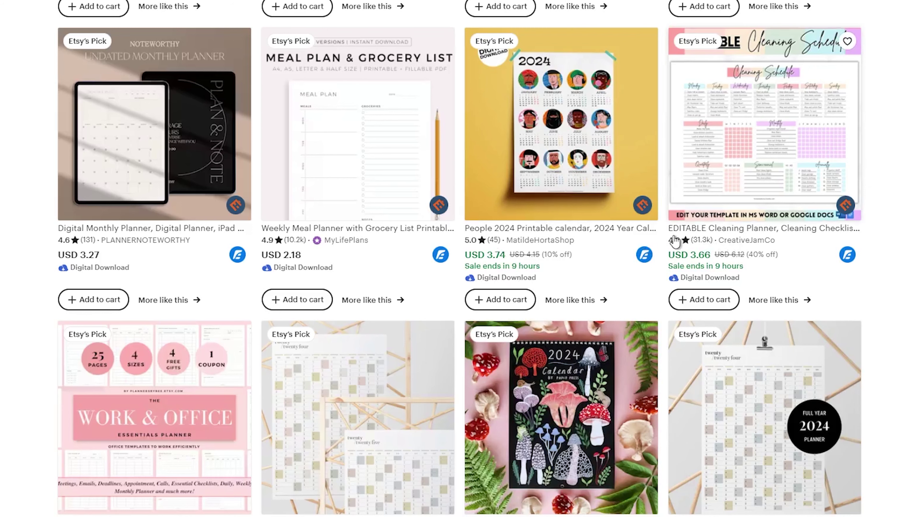
pyautogui.scroll(-2, 674, 241)
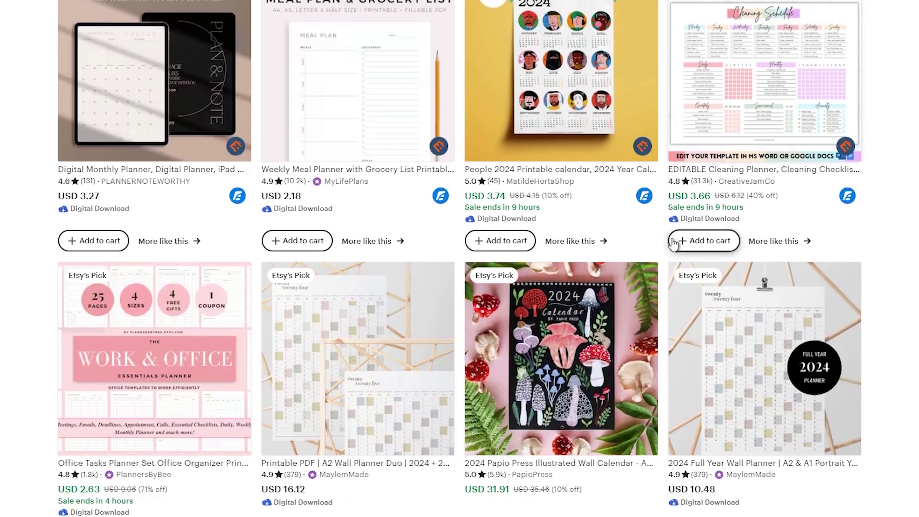
pyautogui.scroll(-5, 673, 243)
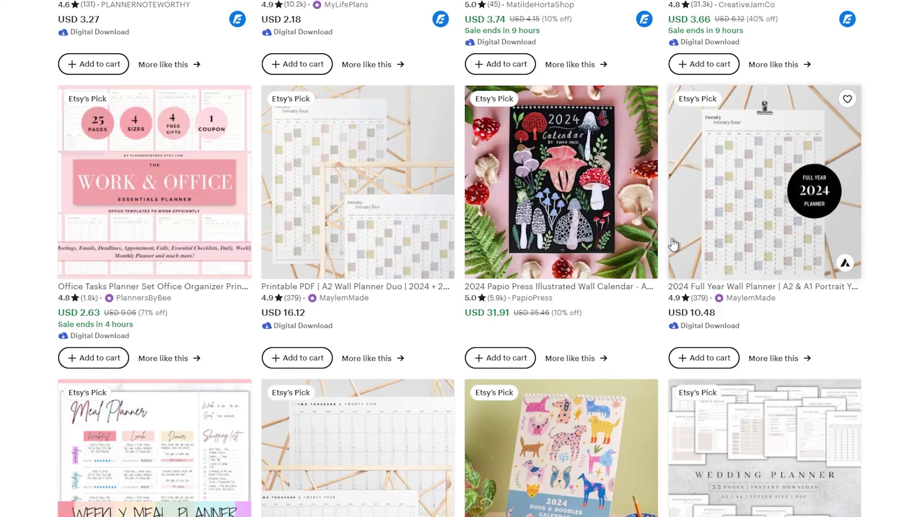
pyautogui.scroll(-3, 673, 245)
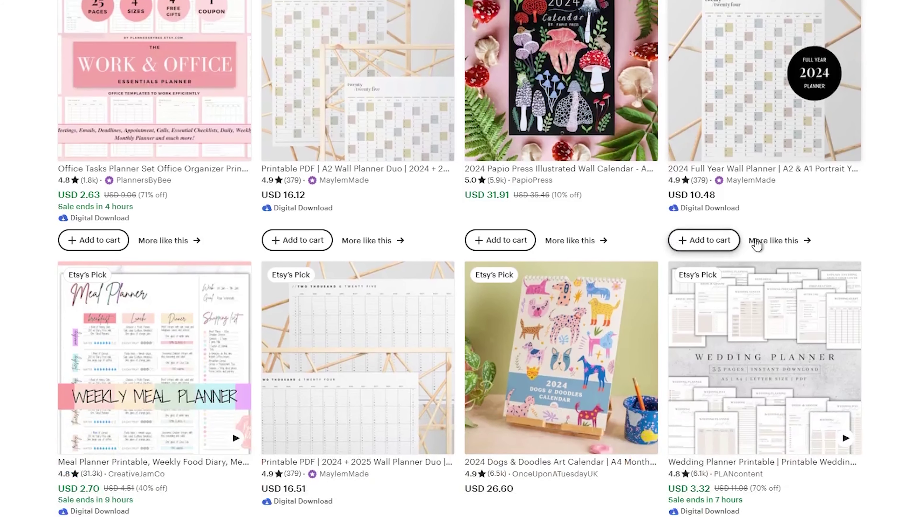
pyautogui.scroll(-3, 910, 245)
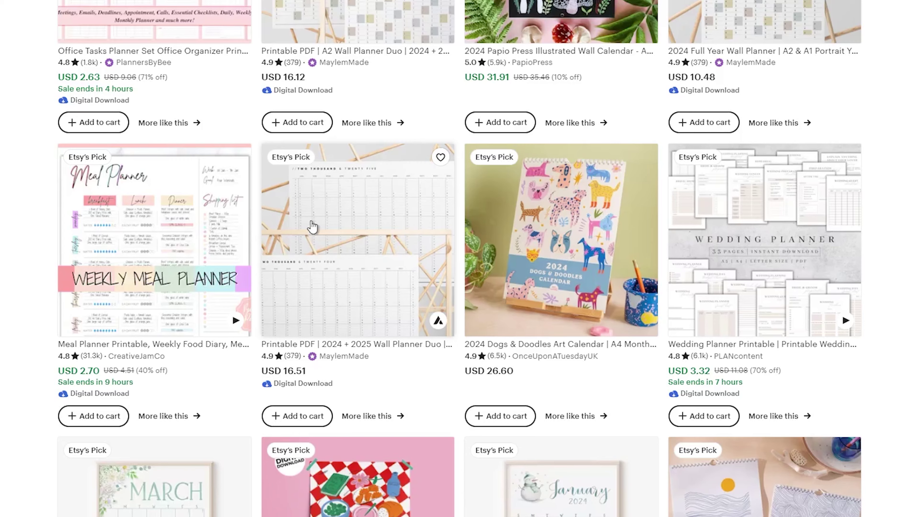
pyautogui.scroll(-4, 190, 217)
pyautogui.scroll(-3, 189, 217)
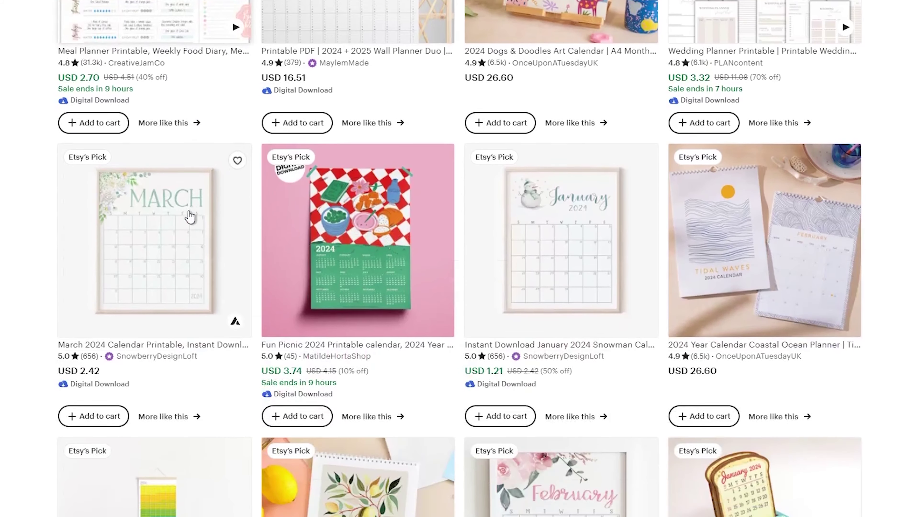
pyautogui.scroll(-3, 728, 214)
pyautogui.scroll(-3, 460, 258)
pyautogui.scroll(-3, 459, 258)
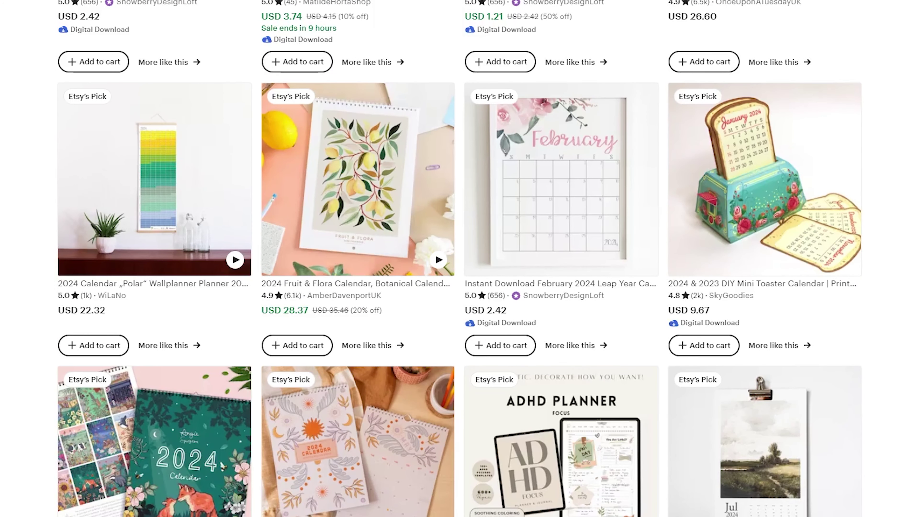
pyautogui.scroll(-6, 899, 209)
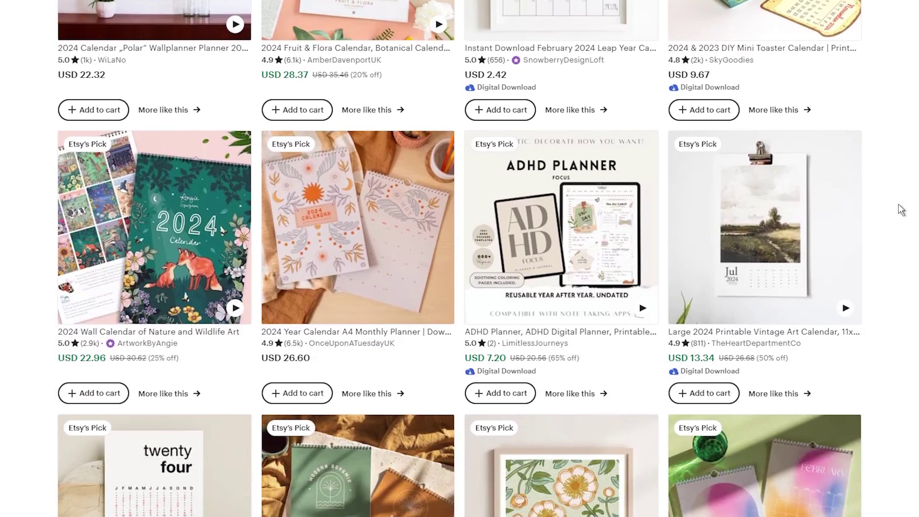
pyautogui.scroll(-3, 900, 209)
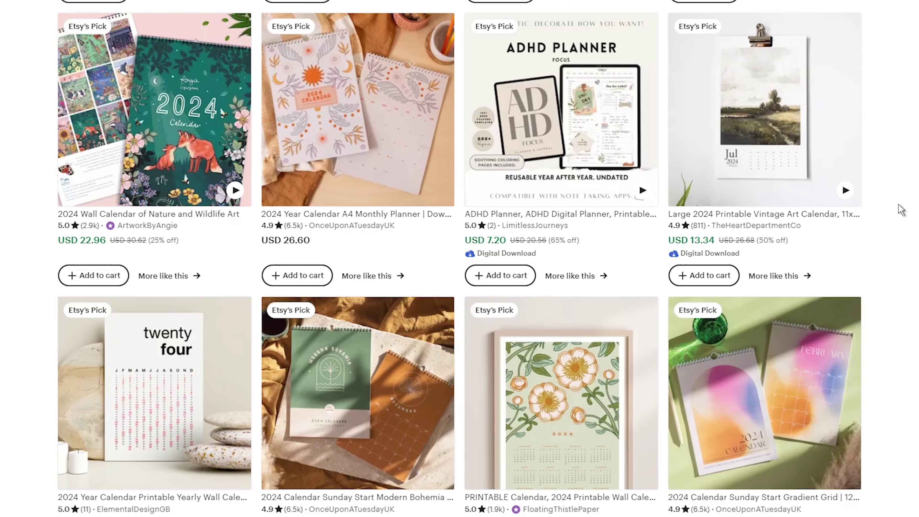
# - Scroll back up the listing and reach the SimplyOrganizedPro shop page
pyautogui.scroll(13, 900, 209)
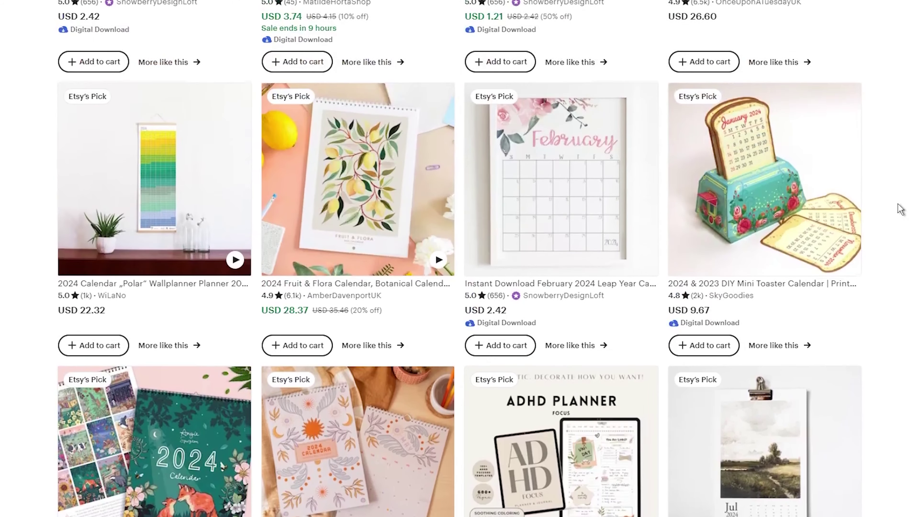
pyautogui.scroll(8, 900, 209)
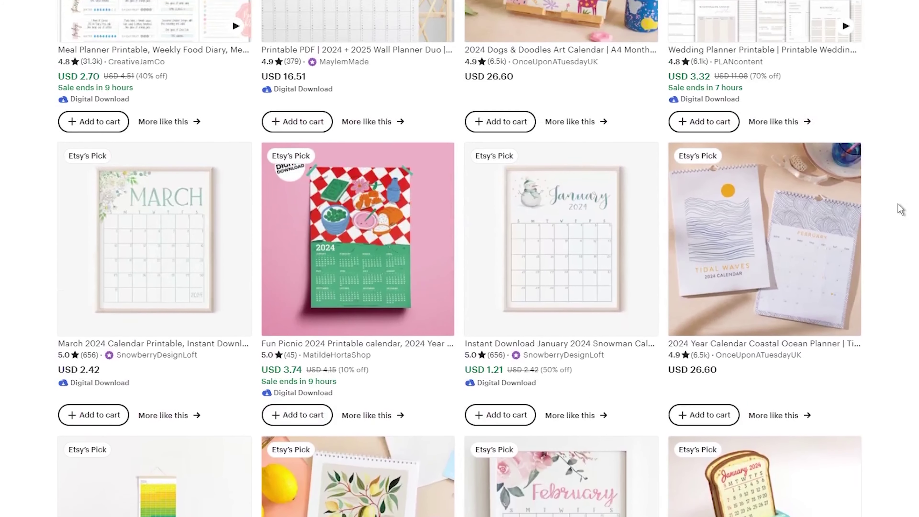
pyautogui.scroll(1, 900, 209)
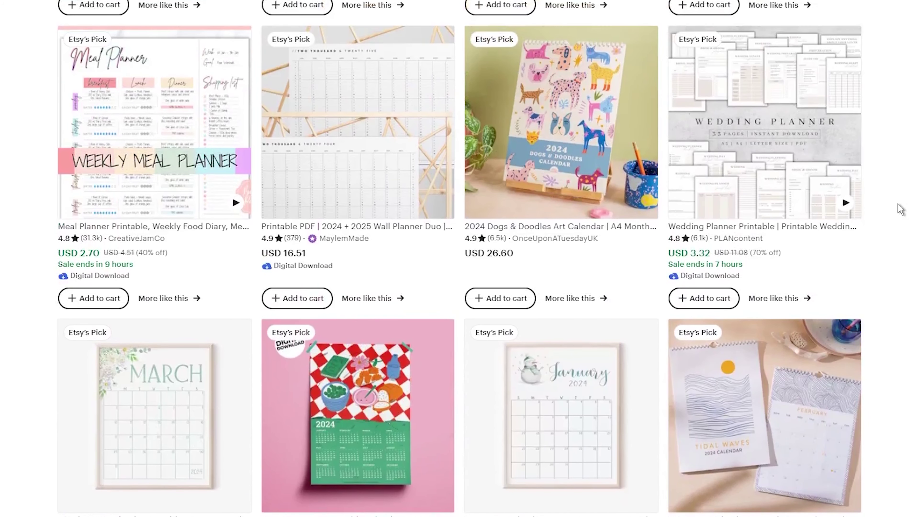
pyautogui.moveTo(732, 144)
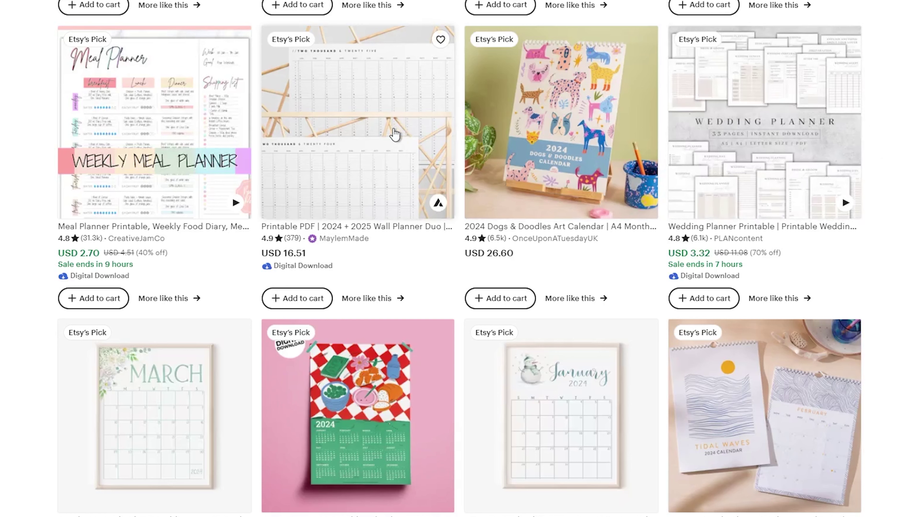
pyautogui.moveTo(186, 135)
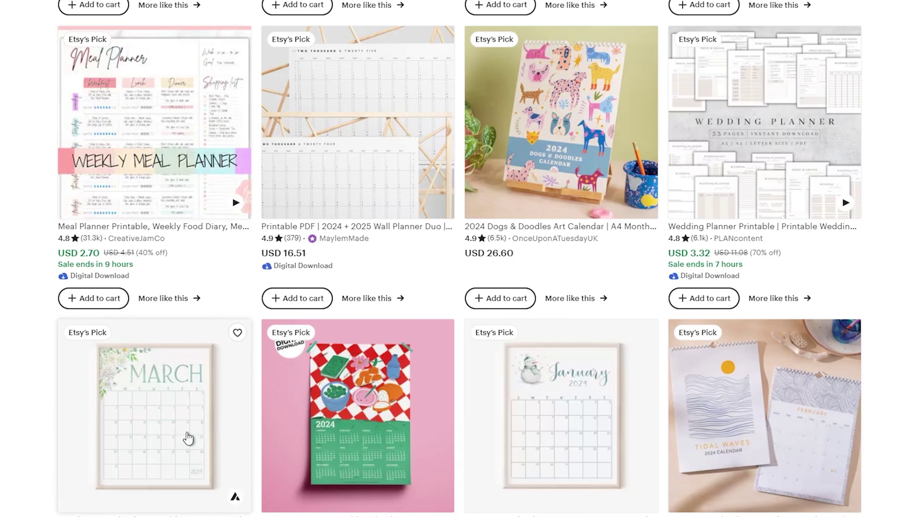
pyautogui.moveTo(506, 420)
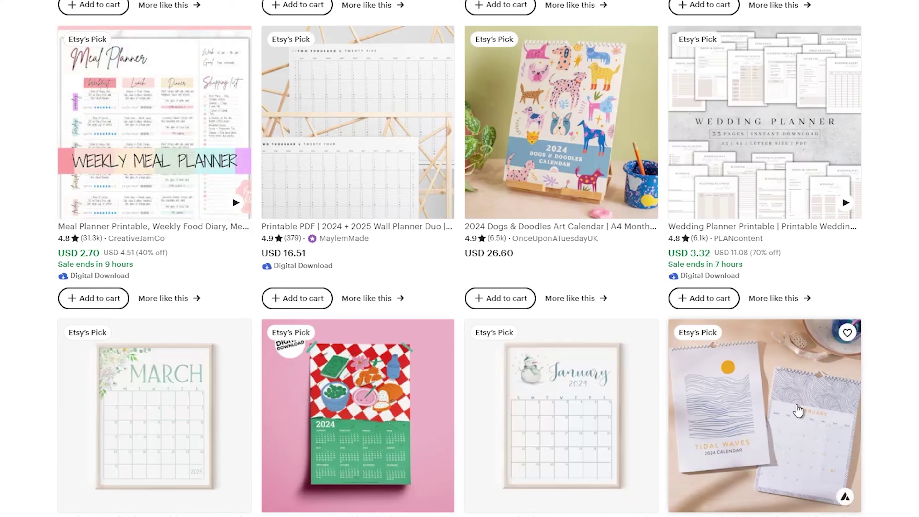
pyautogui.moveTo(810, 160)
pyautogui.scroll(5, 807, 163)
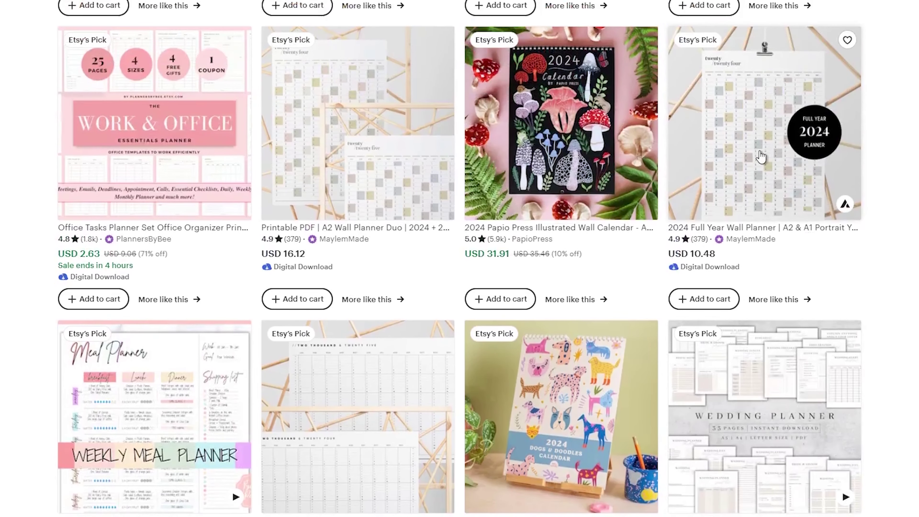
pyautogui.moveTo(559, 154)
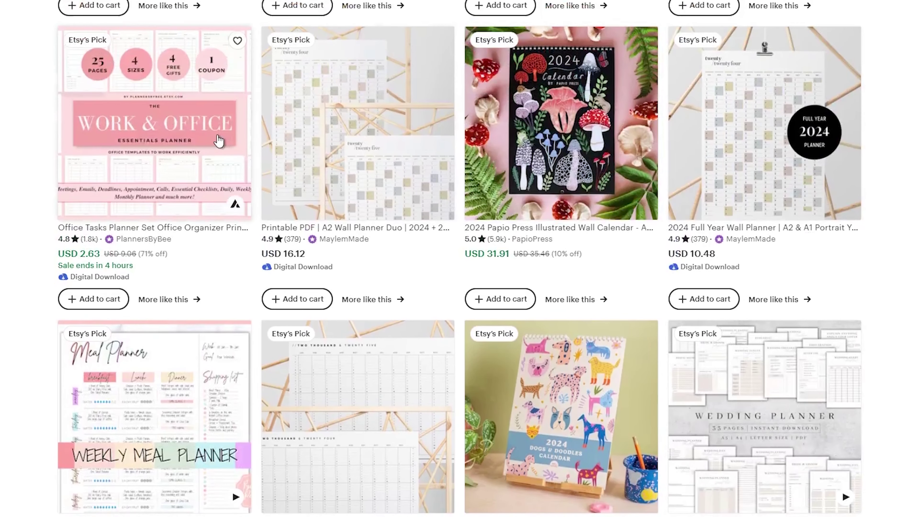
pyautogui.scroll(5, 196, 141)
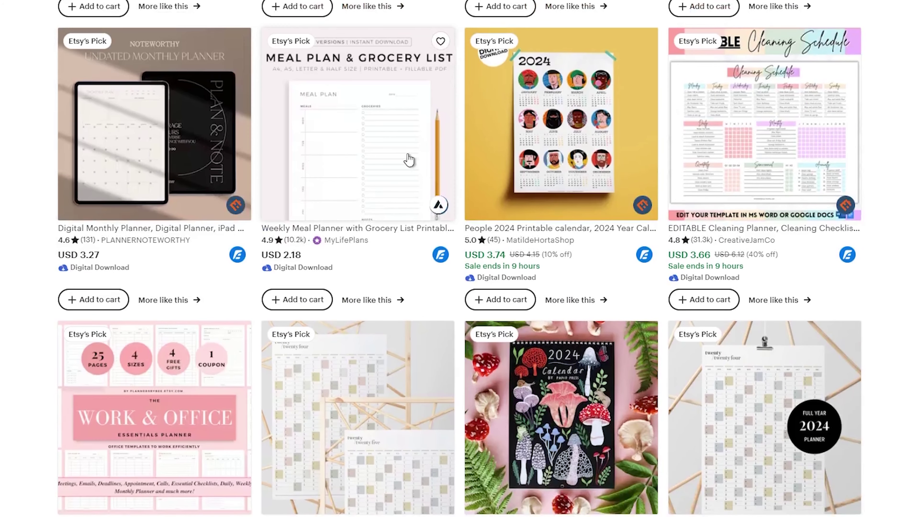
pyautogui.moveTo(730, 160)
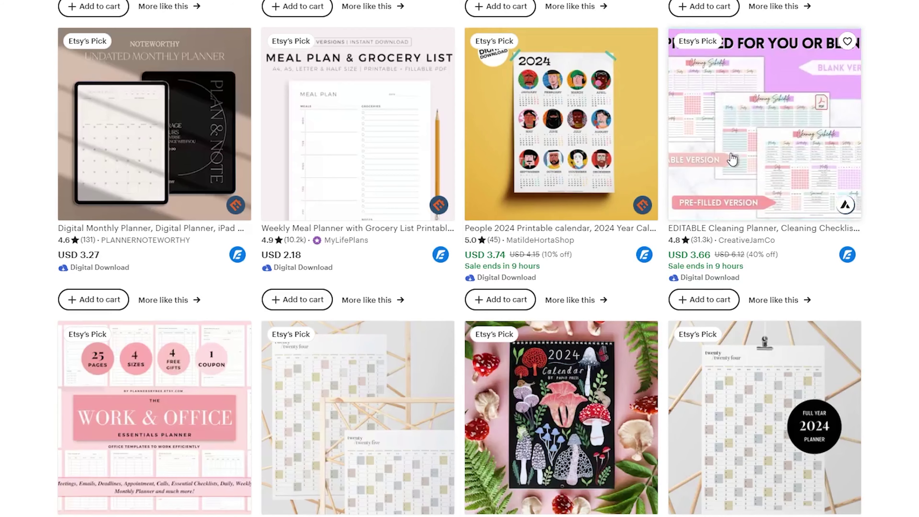
pyautogui.scroll(5, 731, 160)
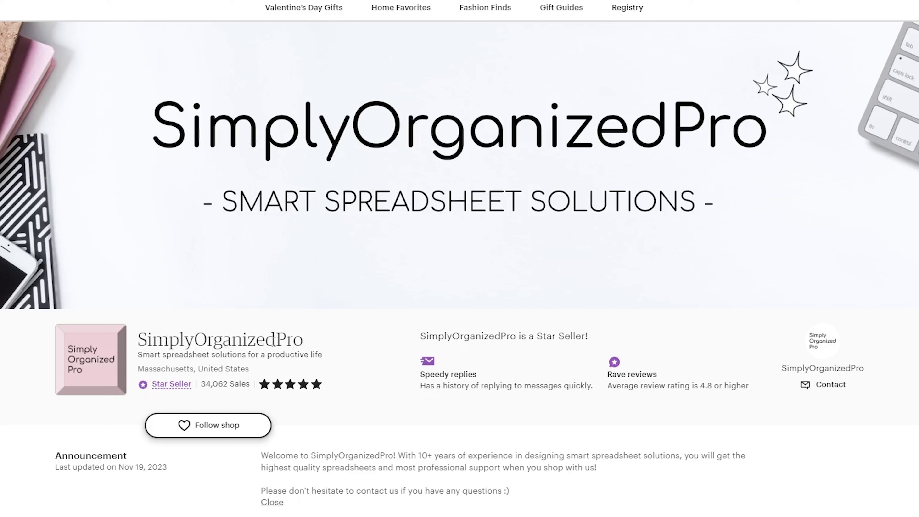
# - Review the SimplyOrganizedPro shop name and announcement, then move on to your Shop Manager Listings
pyautogui.moveTo(280, 340); pyautogui.dragTo(138, 340)
pyautogui.click(2, 350)
pyautogui.scroll(-3, 460, 258)
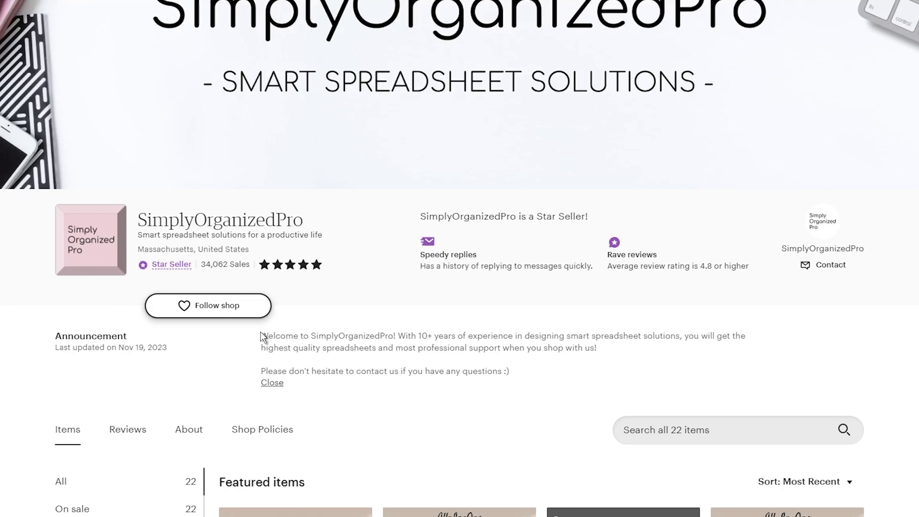
pyautogui.moveTo(260, 335); pyautogui.dragTo(525, 377)
pyautogui.click(7, 347)
pyautogui.scroll(3, 15, 344)
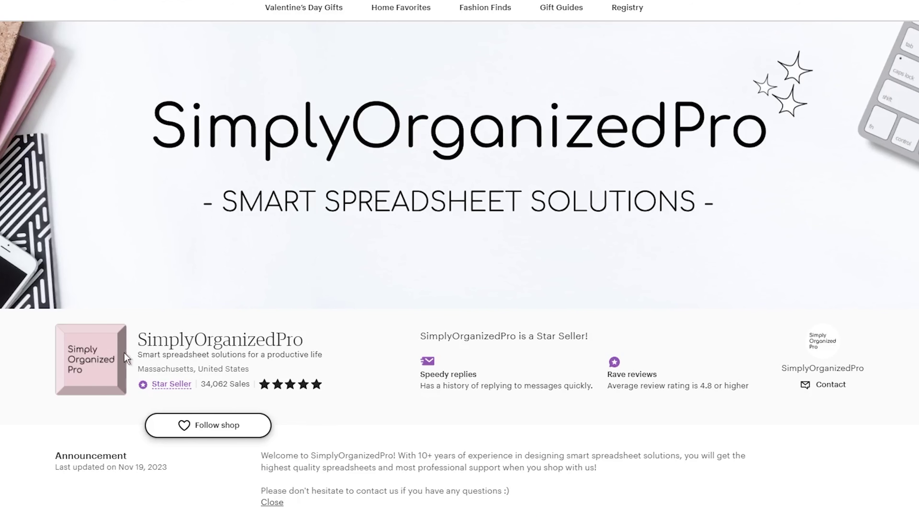
pyautogui.scroll(-3, 4, 338)
pyautogui.scroll(-5, 5, 338)
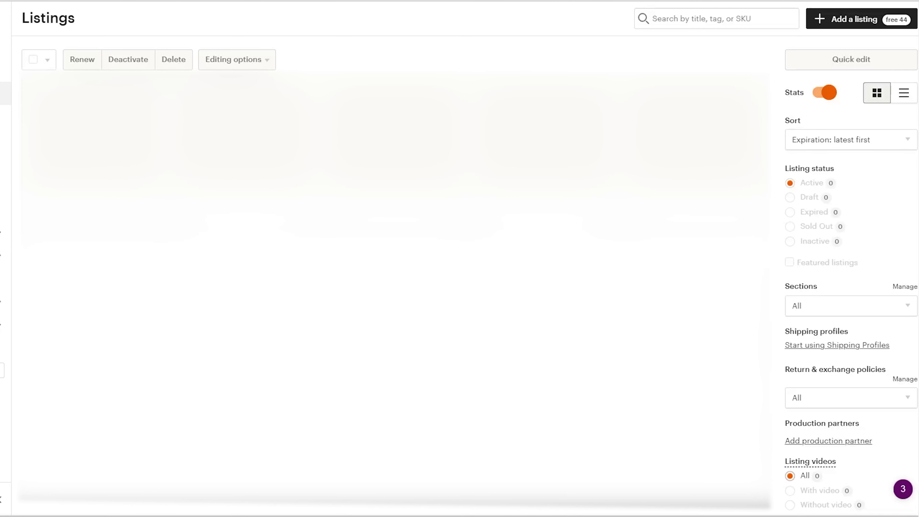
# - Add a listing as Digital files, made by you, a finished product from 2020 - 2024
pyautogui.click(836, 20)
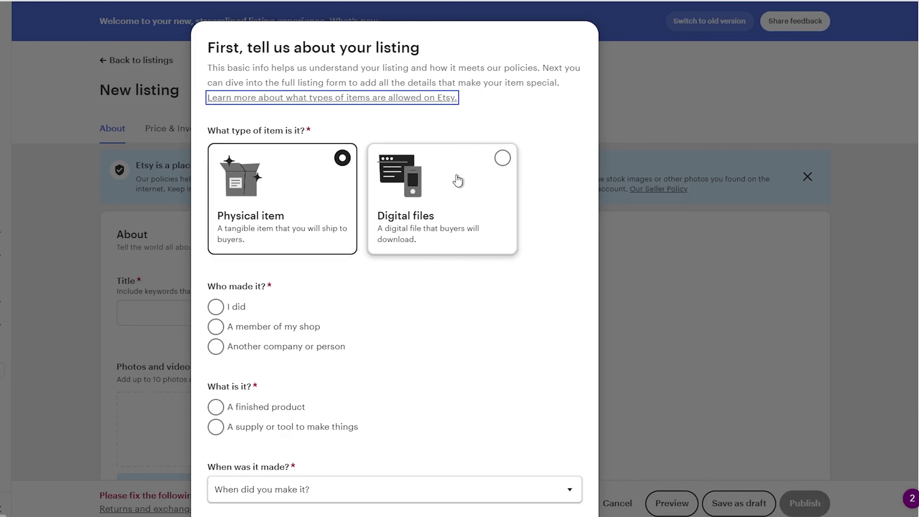
pyautogui.scroll(-2, 457, 172)
pyautogui.click(455, 152)
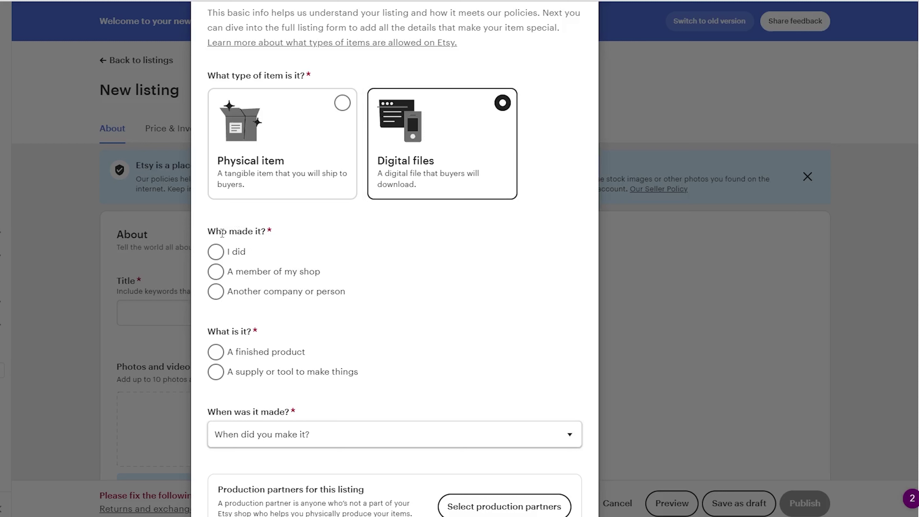
pyautogui.click(220, 253)
pyautogui.scroll(-3, 378, 249)
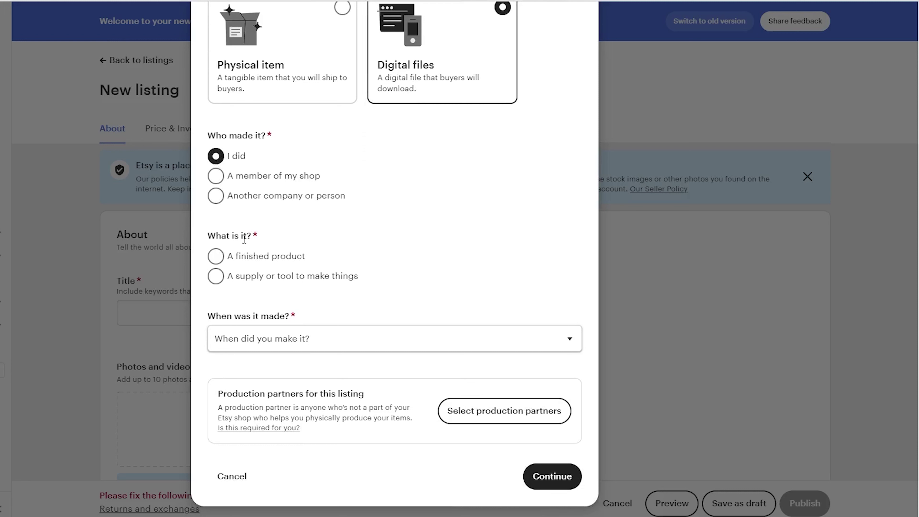
pyautogui.click(215, 256)
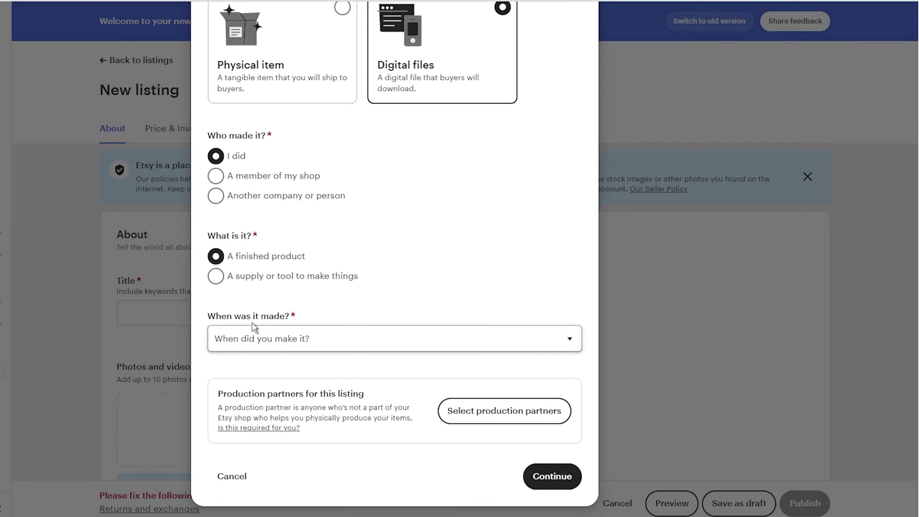
pyautogui.click(269, 339)
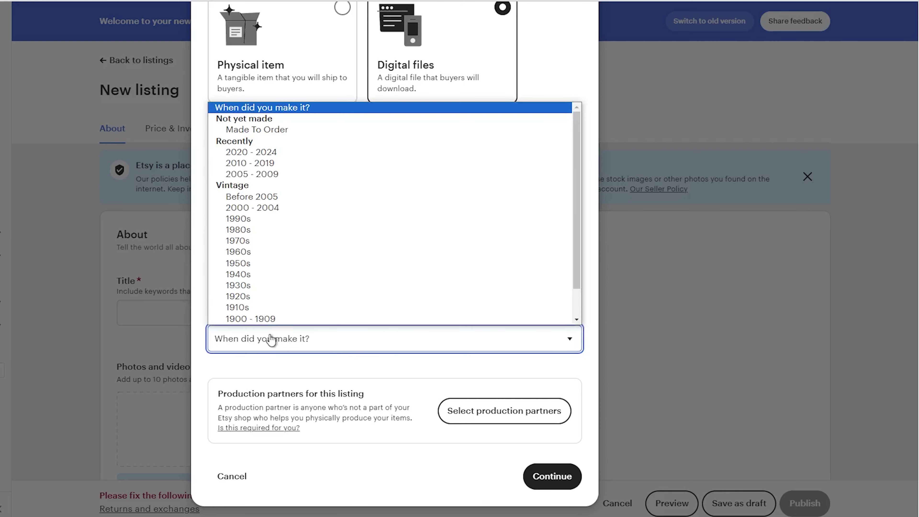
pyautogui.click(254, 153)
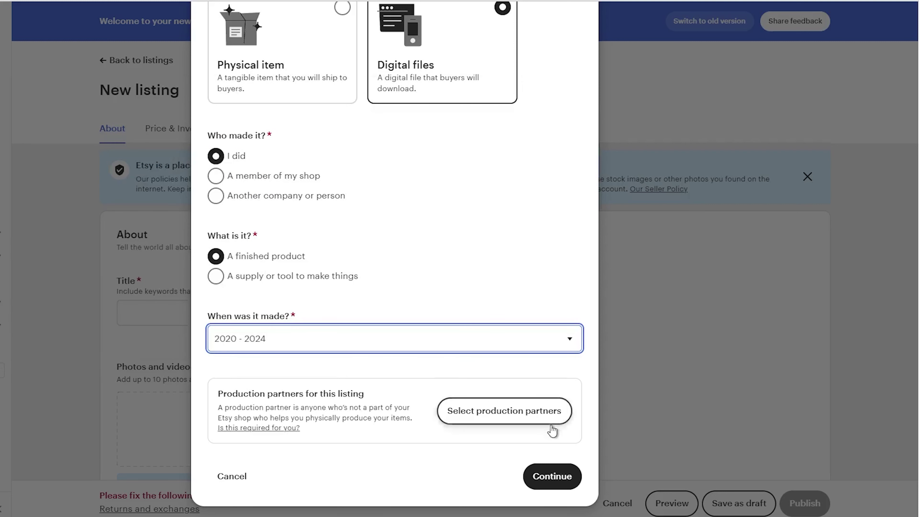
pyautogui.click(550, 477)
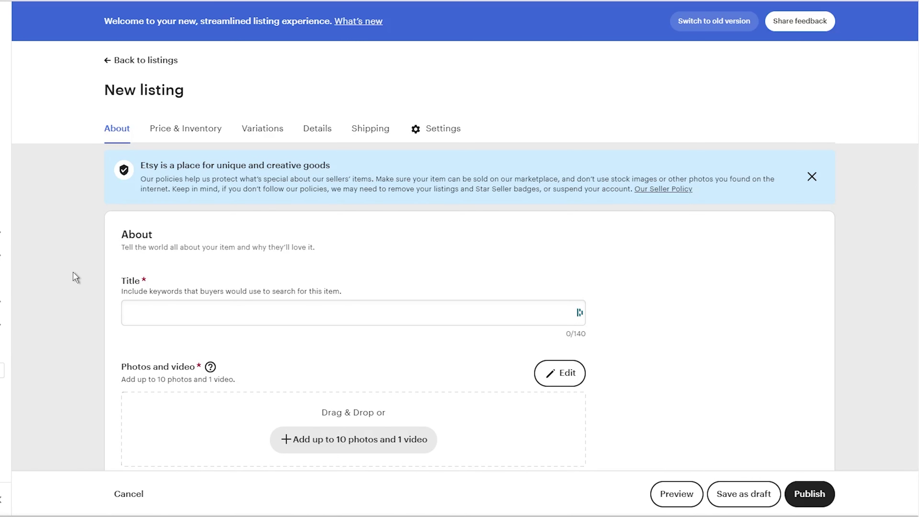
# - Paste 'Digital Planner for Small Business, Editable in Excel and Google Sheets, Instant Download' as the title
pyautogui.scroll(-2, 73, 271)
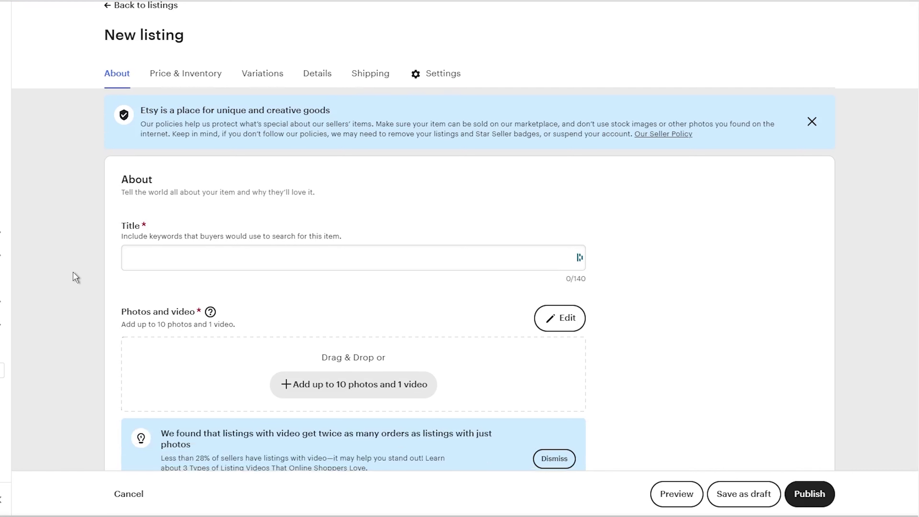
pyautogui.scroll(-2, 72, 271)
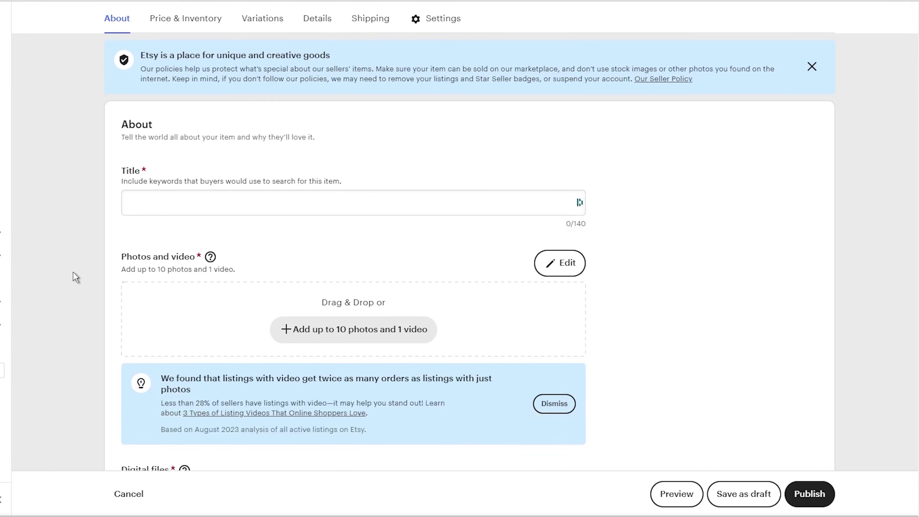
pyautogui.click(273, 203)
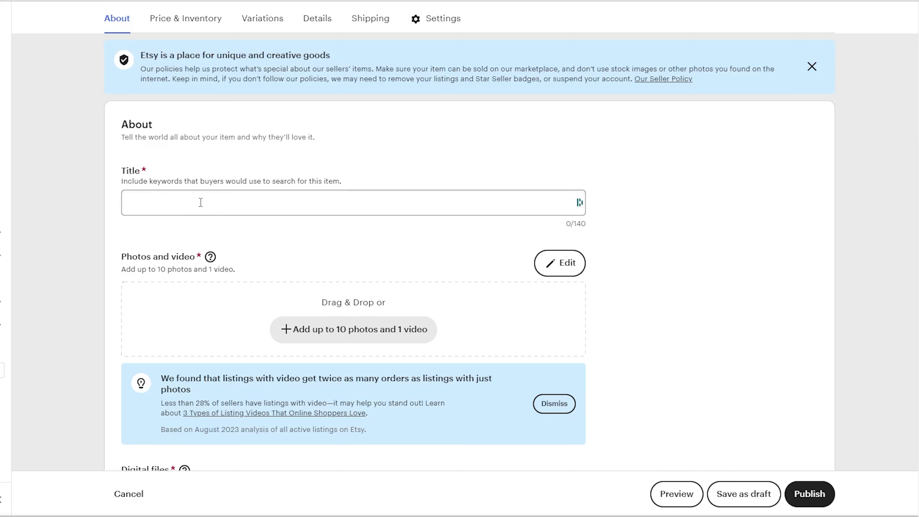
pyautogui.rightClick(201, 203)
pyautogui.click(253, 309)
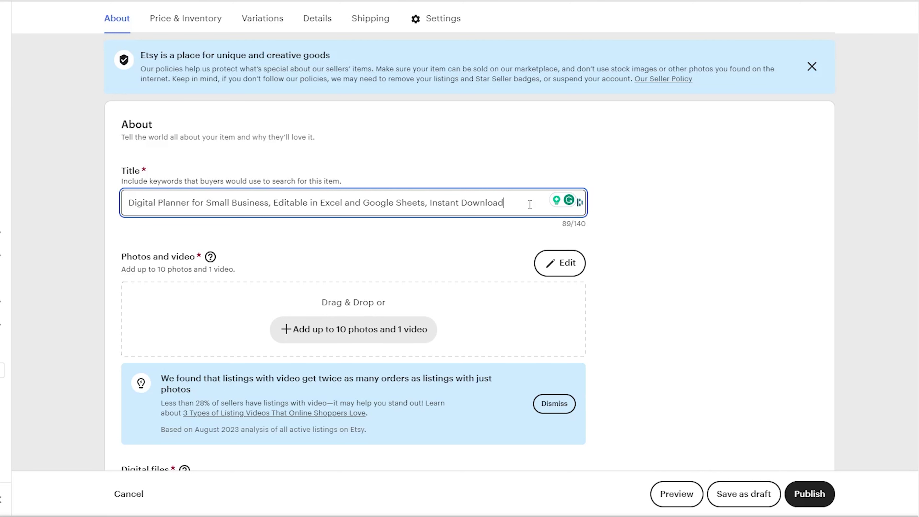
pyautogui.scroll(-3, 680, 252)
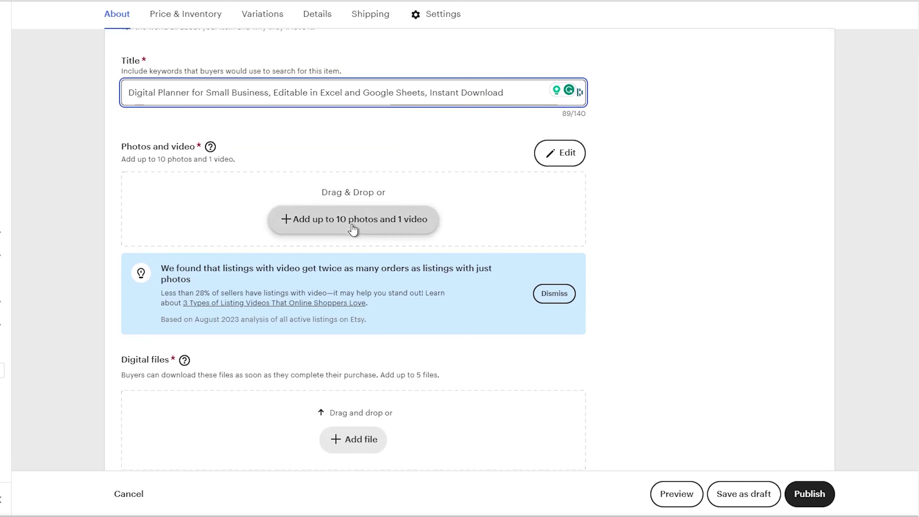
# - Drop the puppy-print T-shirt photo into Photos and video as the primary image
pyautogui.moveTo(371, 230); pyautogui.dragTo(389, 214)
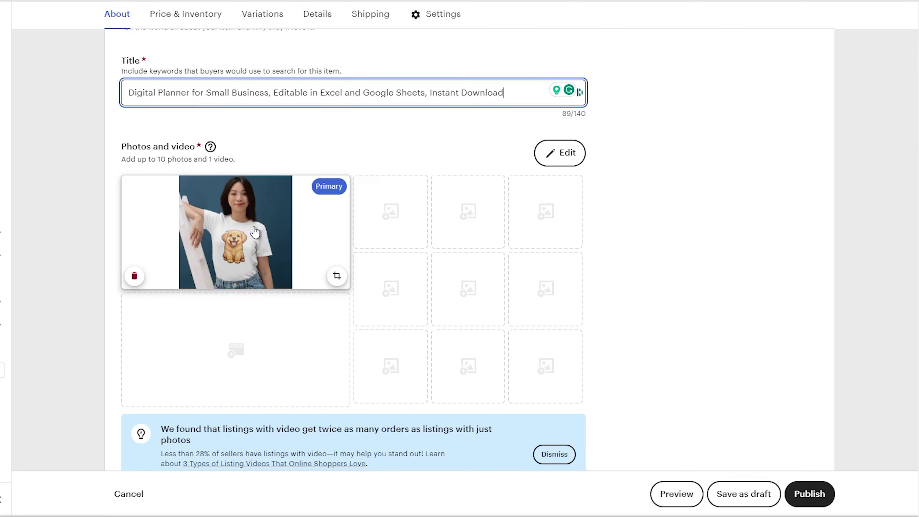
pyautogui.click(736, 211)
pyautogui.scroll(-2, 736, 212)
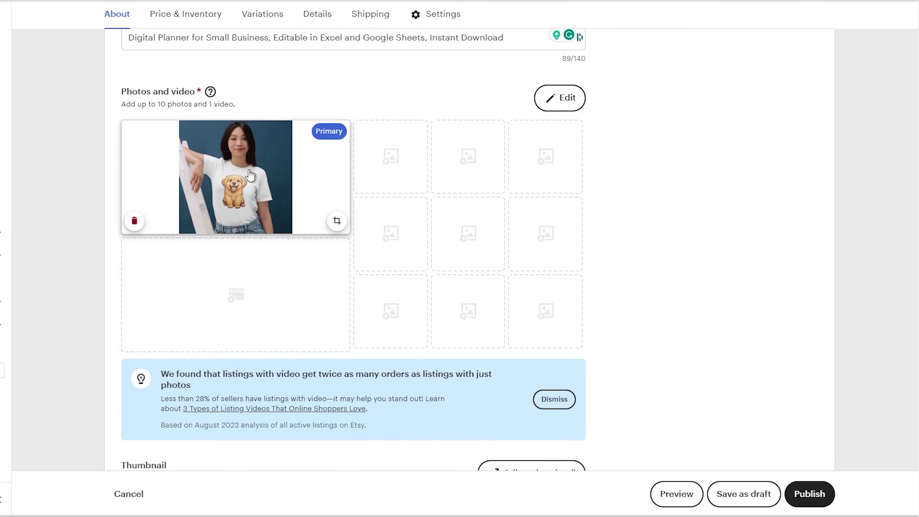
pyautogui.scroll(-7, 748, 174)
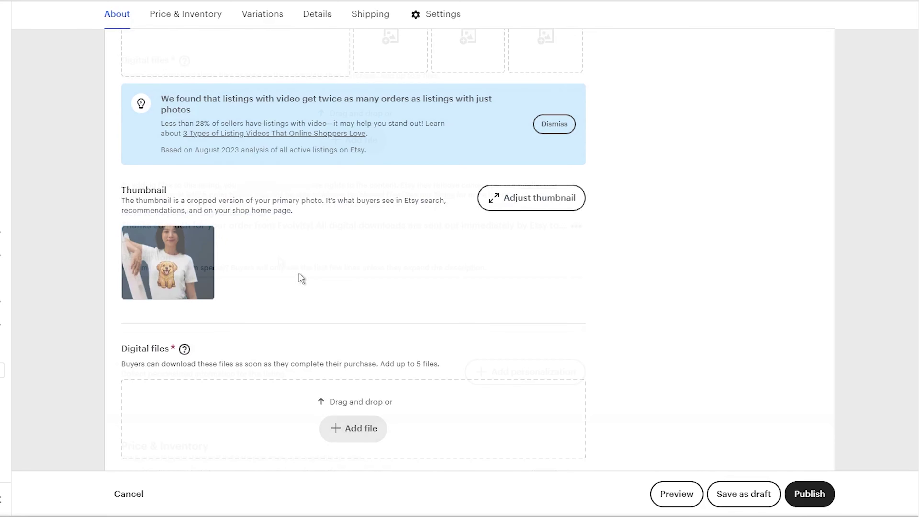
# - Scroll past Thumbnail and Digital files down to the Price & Inventory section
pyautogui.scroll(-5, 262, 276)
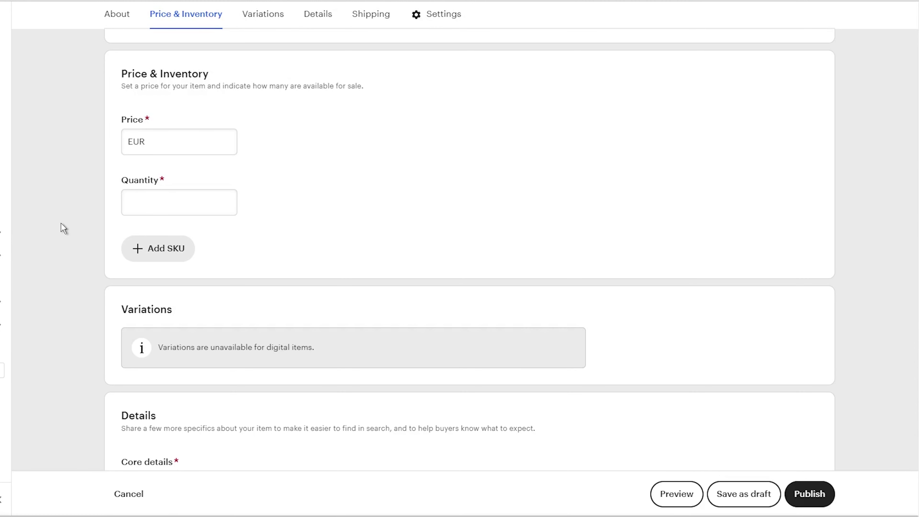
# - Enter a listing price of EUR 2.00
pyautogui.click(197, 144)
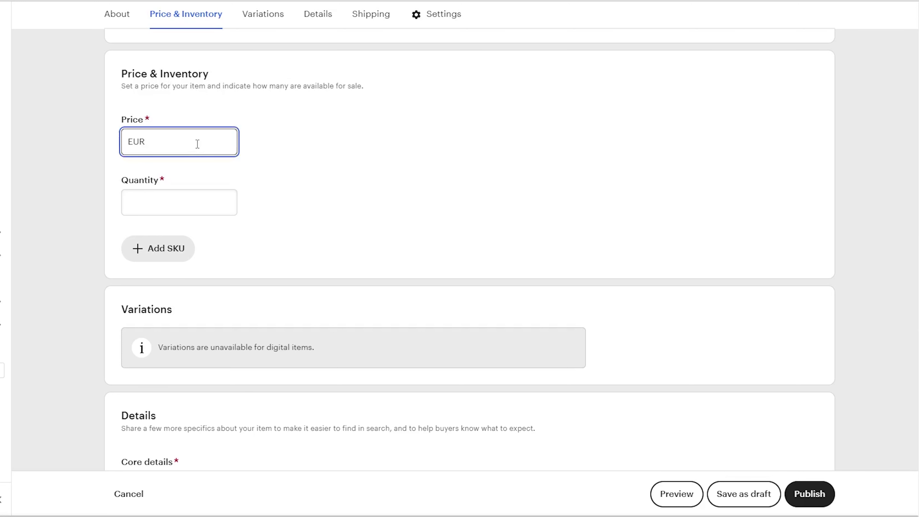
pyautogui.write('2')
pyautogui.click(305, 152)
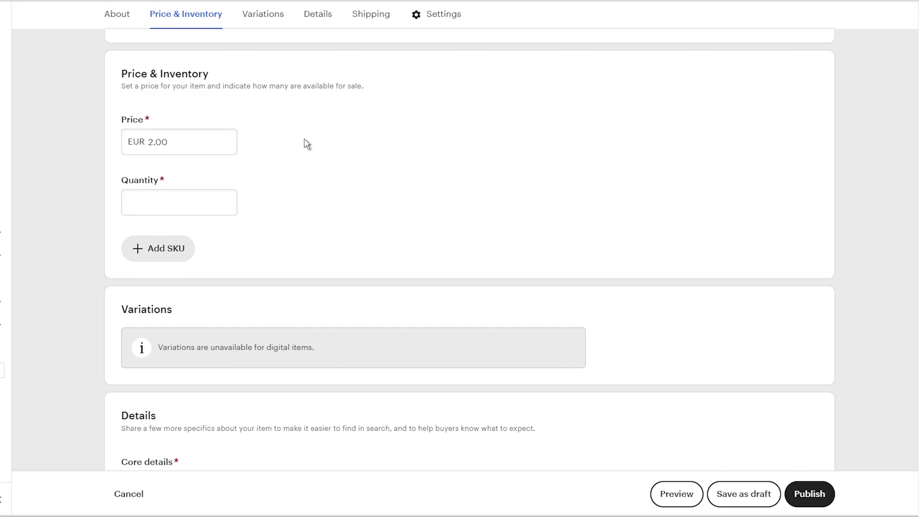
pyautogui.click(195, 140)
pyautogui.click(282, 144)
# - Set the available quantity to 999 and scroll down to Details
pyautogui.click(181, 204)
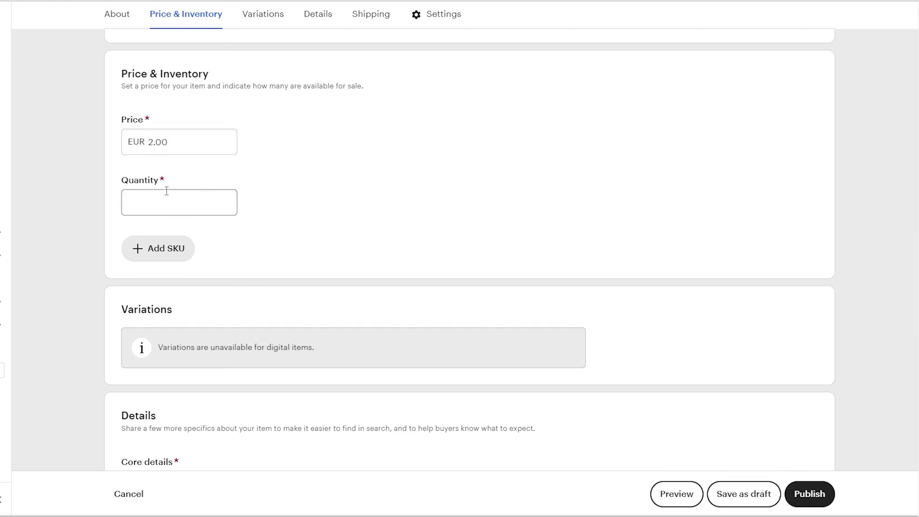
pyautogui.click(150, 194)
pyautogui.write('999')
pyautogui.click(356, 199)
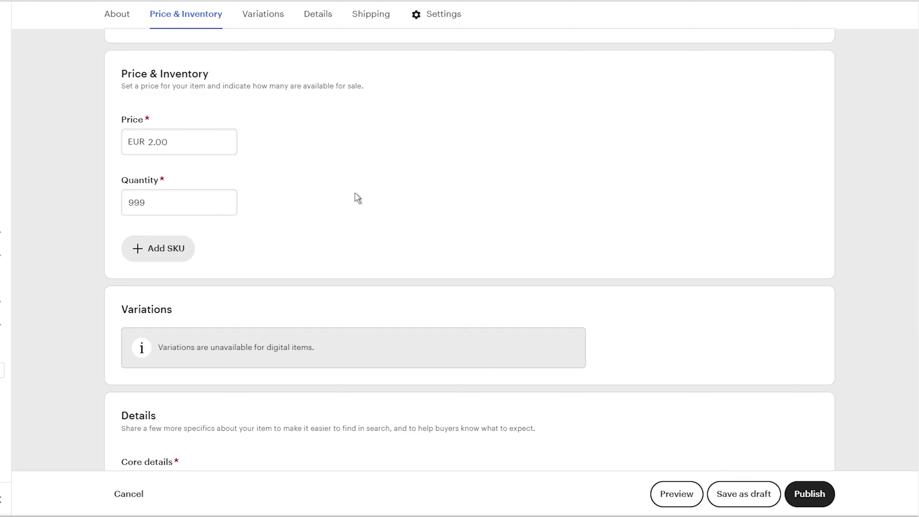
pyautogui.scroll(-8, 358, 198)
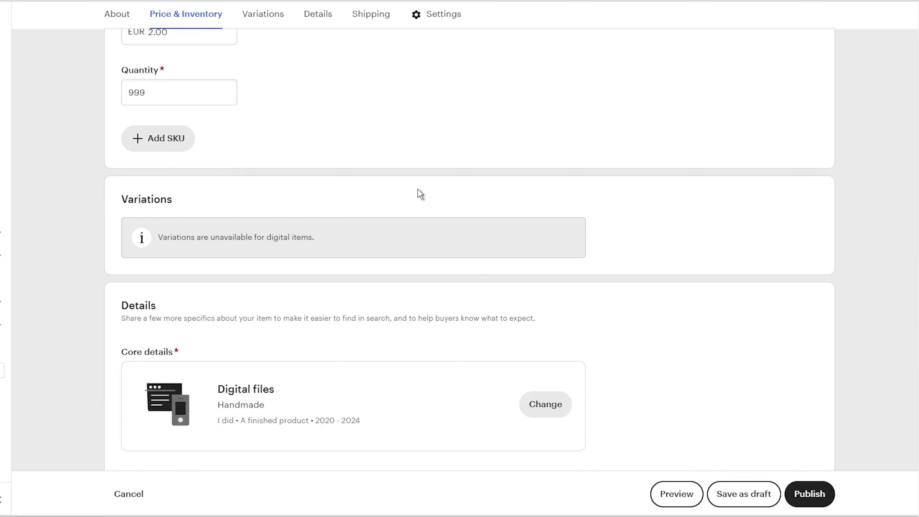
pyautogui.scroll(-2, 417, 189)
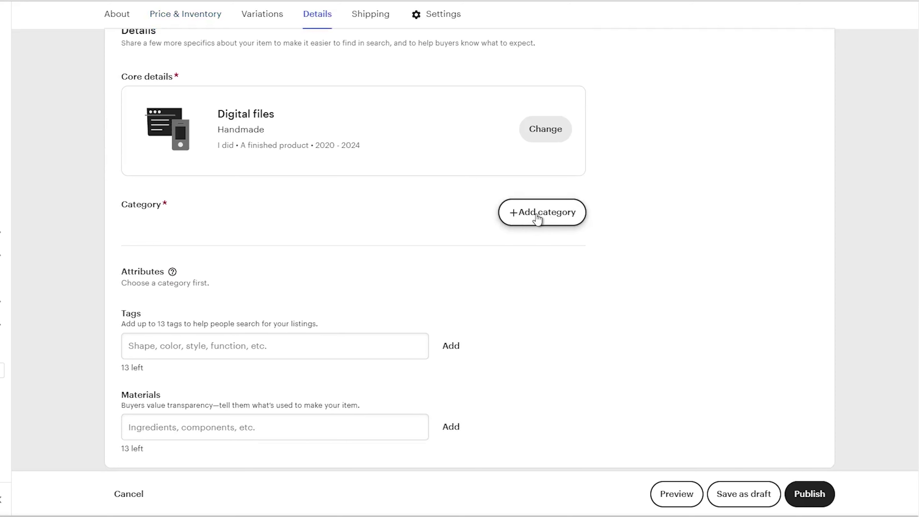
# - Set the category to Calendars & Planners by searching 'planner'
pyautogui.click(537, 213)
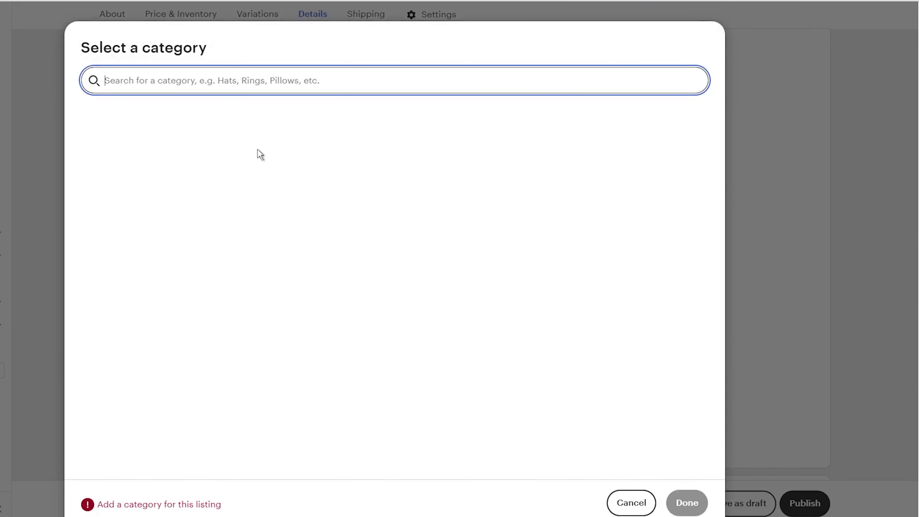
pyautogui.write('planner')
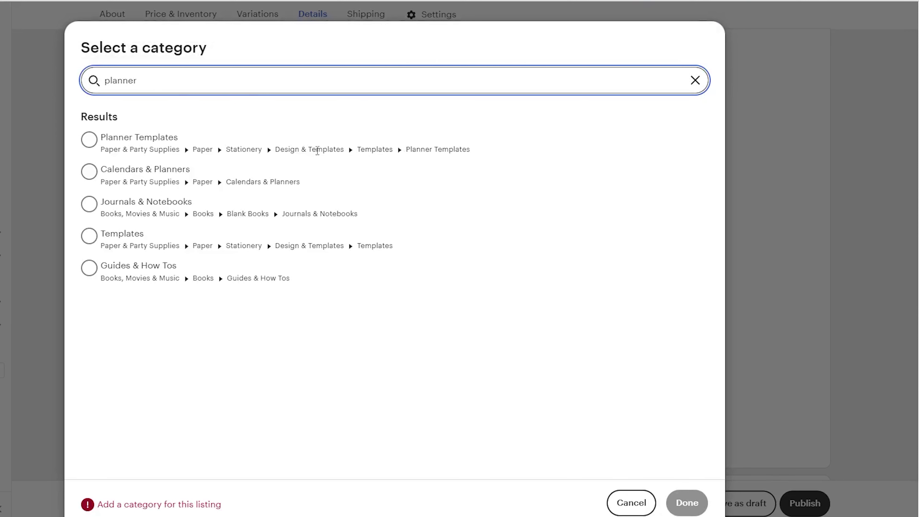
pyautogui.click(89, 172)
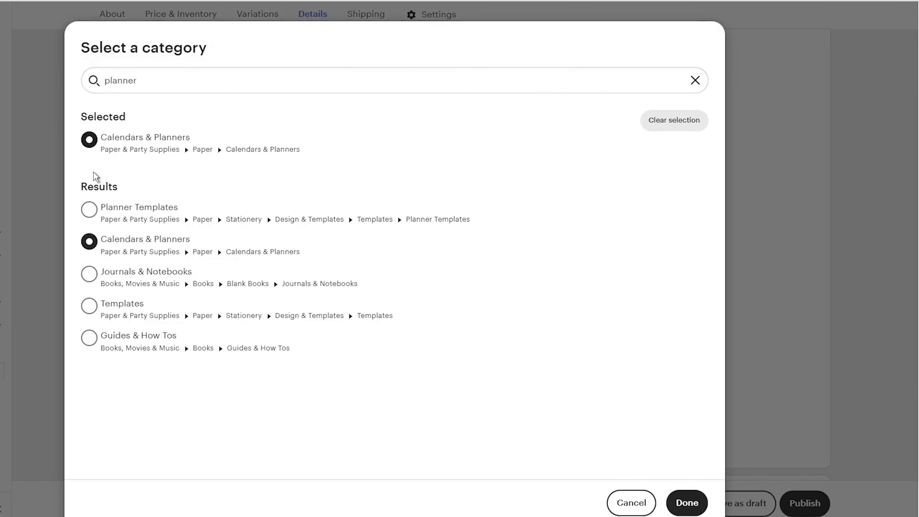
pyautogui.click(685, 502)
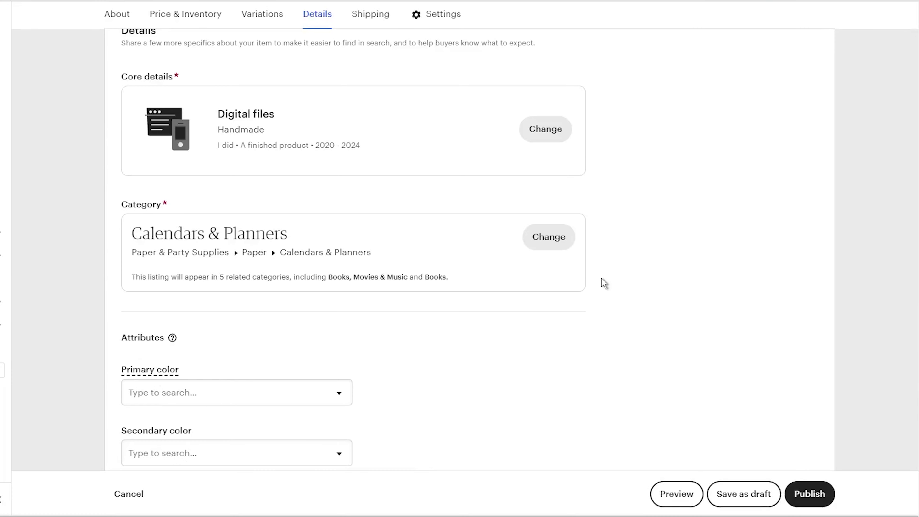
pyautogui.scroll(-5, 603, 283)
pyautogui.scroll(-2, 601, 280)
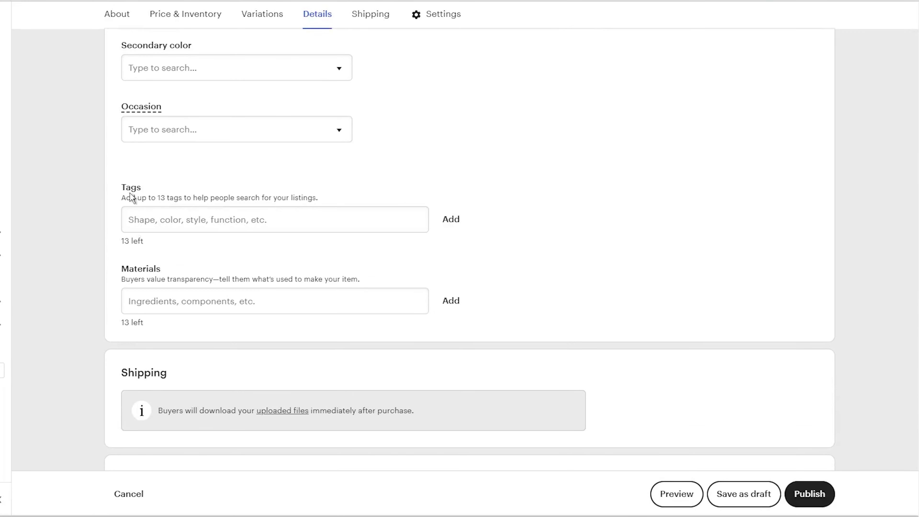
# - Add tags business planner, planner, template and Excel planner, then type editable planner
pyautogui.click(175, 218)
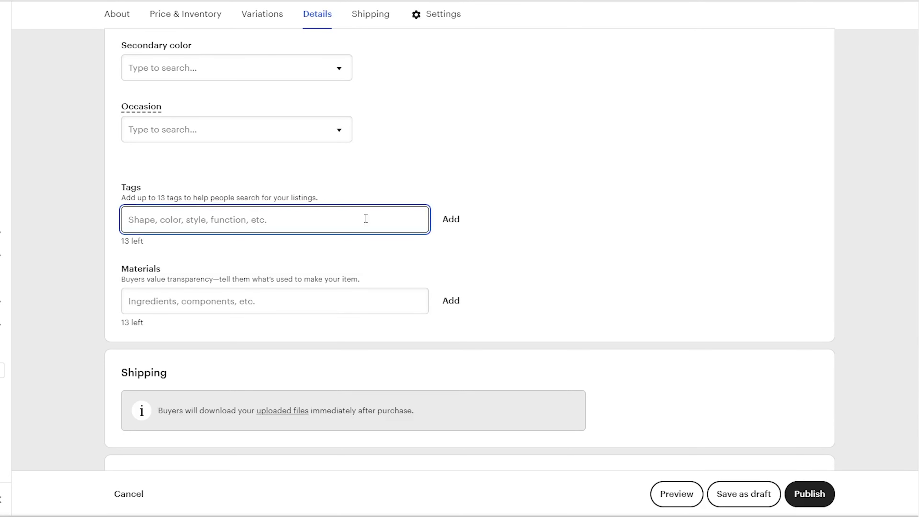
pyautogui.write('bus')
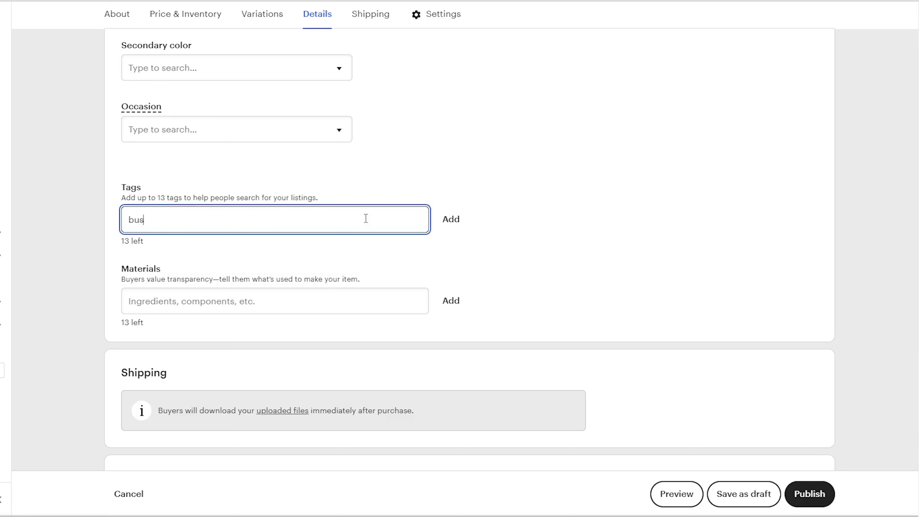
pyautogui.write('iness planner, planner , template,')
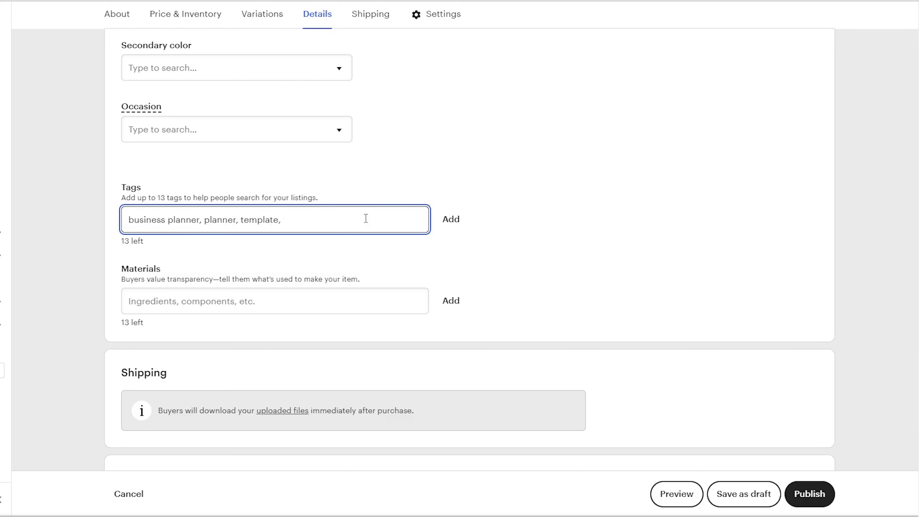
pyautogui.click(450, 219)
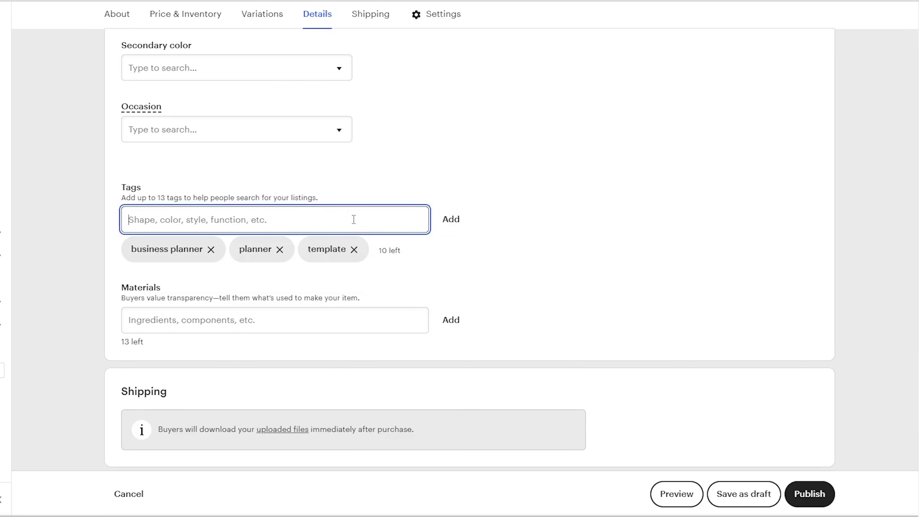
pyautogui.write('Excel ')
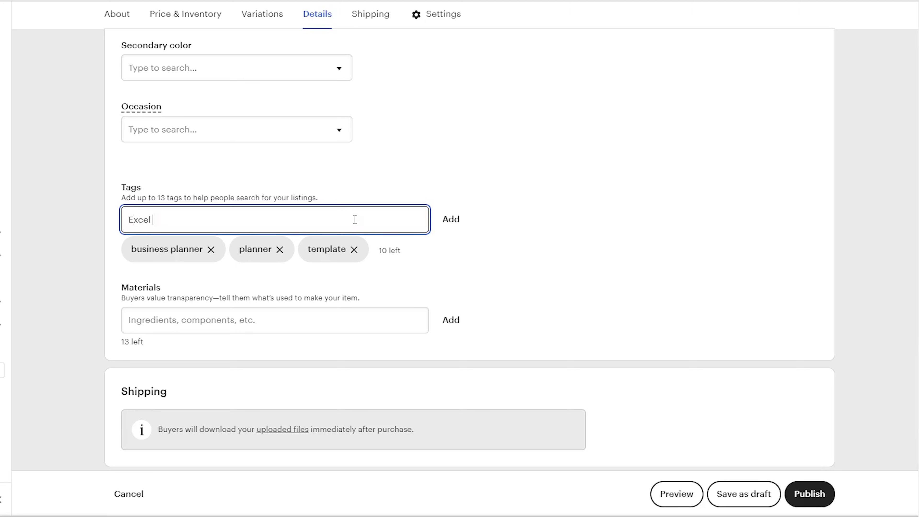
pyautogui.write('planner,')
pyautogui.click(454, 221)
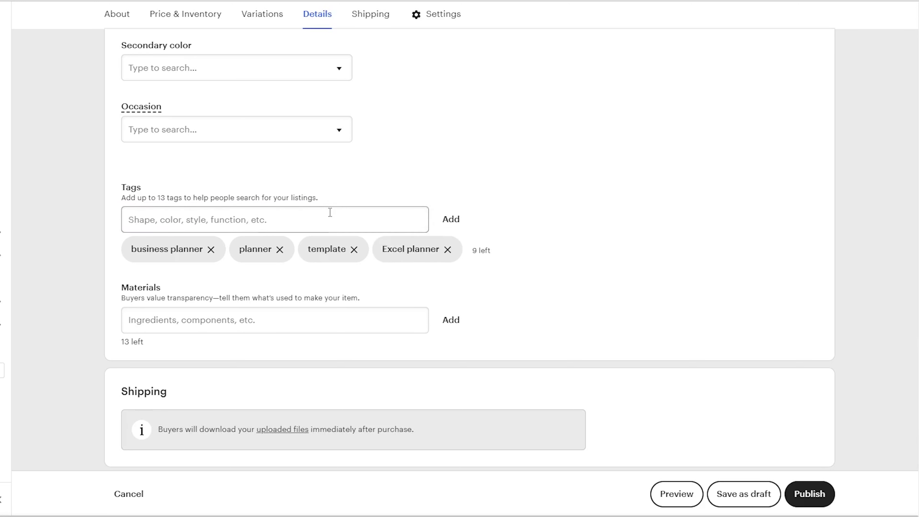
pyautogui.click(330, 220)
pyautogui.write('ed')
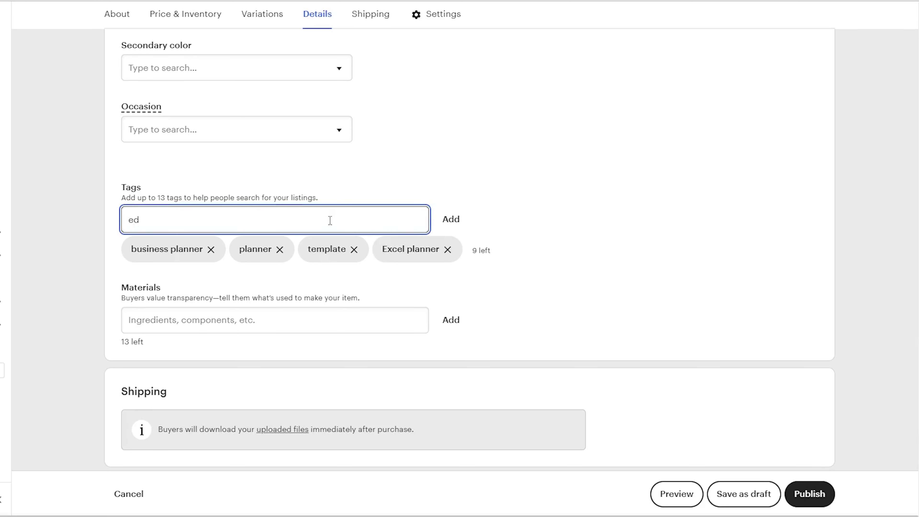
pyautogui.write('itable planner,')
# - Add the editable planner tag and scroll to Settings, where renewal is Automatic
pyautogui.click(452, 220)
pyautogui.scroll(-3, 553, 205)
pyautogui.scroll(-10, 556, 206)
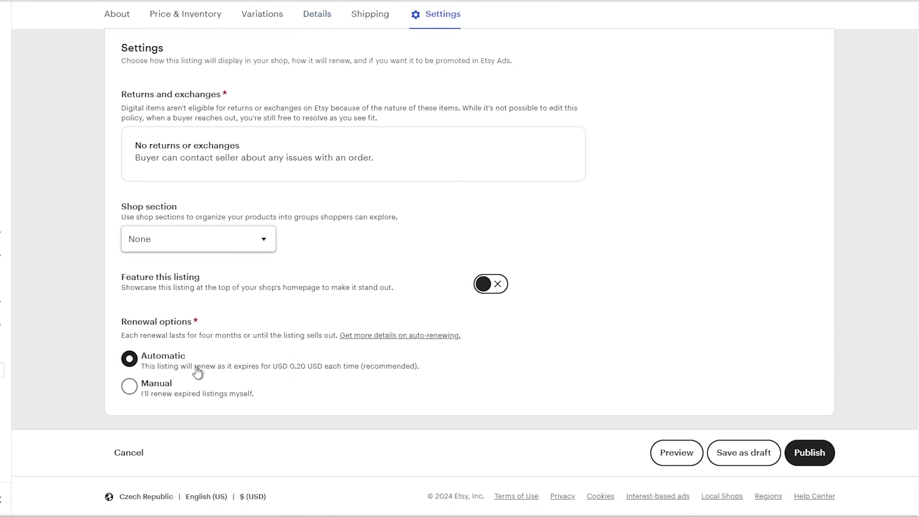